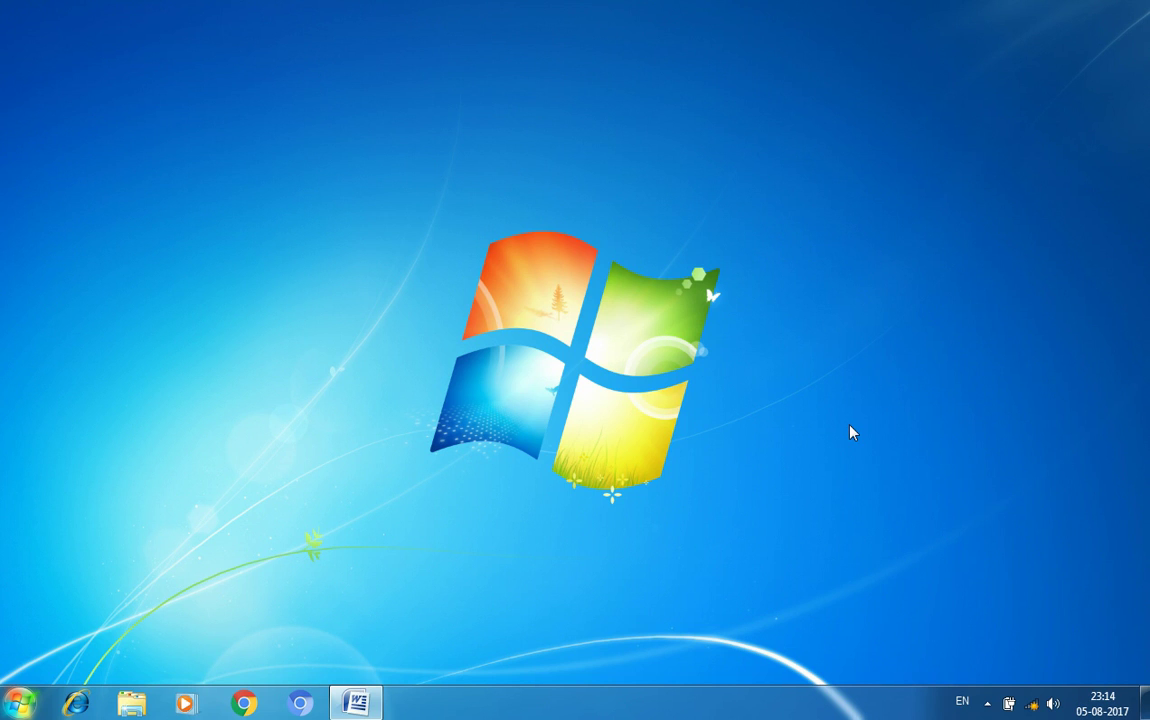
Switch to the open Word document and insert the built-in Cubicles cover page.
{"action": "left_click", "coordinate": [356, 703]}
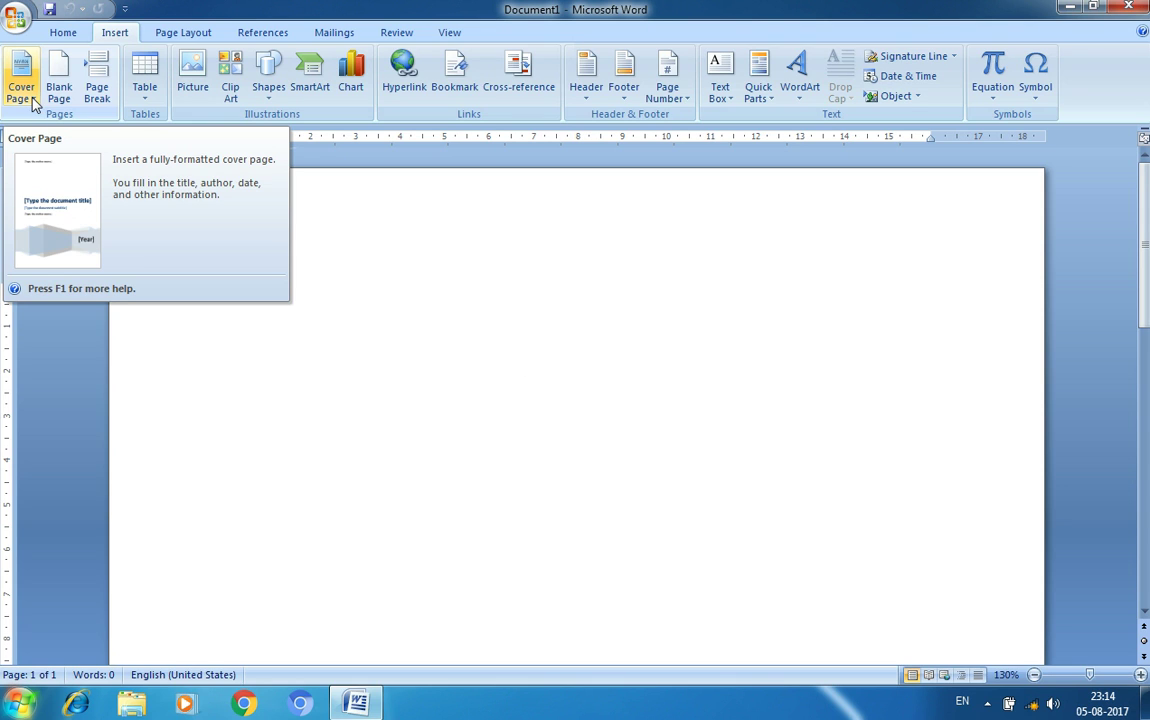
{"action": "left_click", "coordinate": [33, 103]}
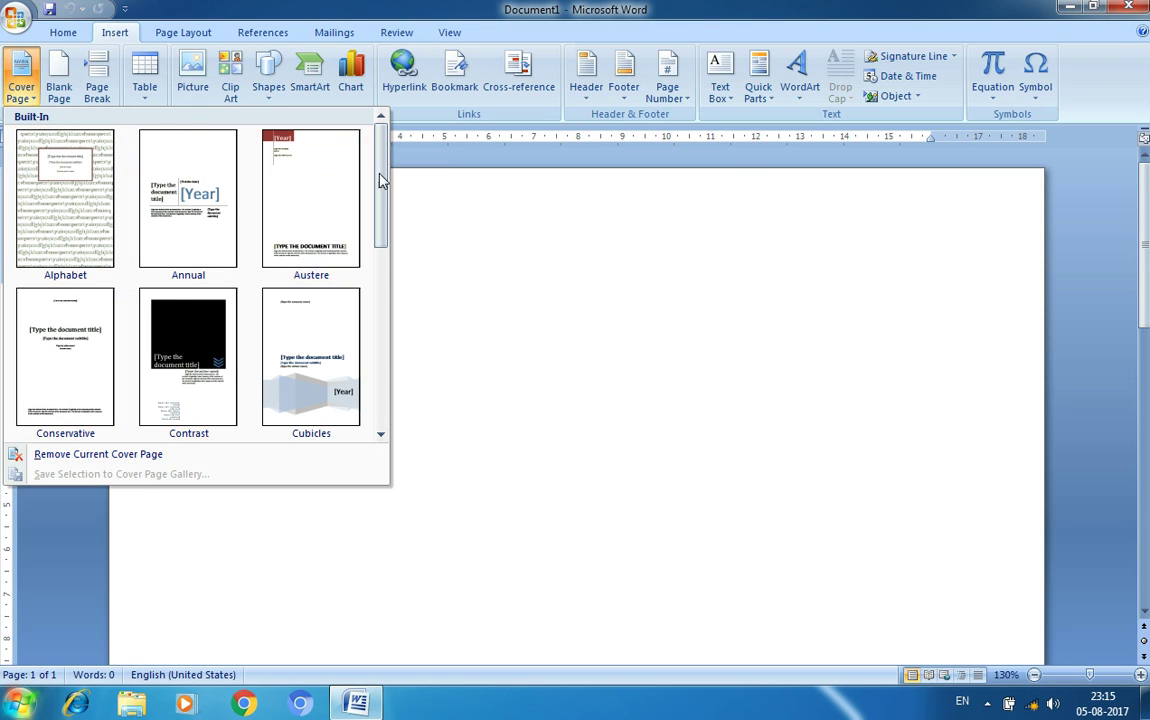
{"action": "left_click_drag", "start_coordinate": [380, 180], "coordinate": [372, 240]}
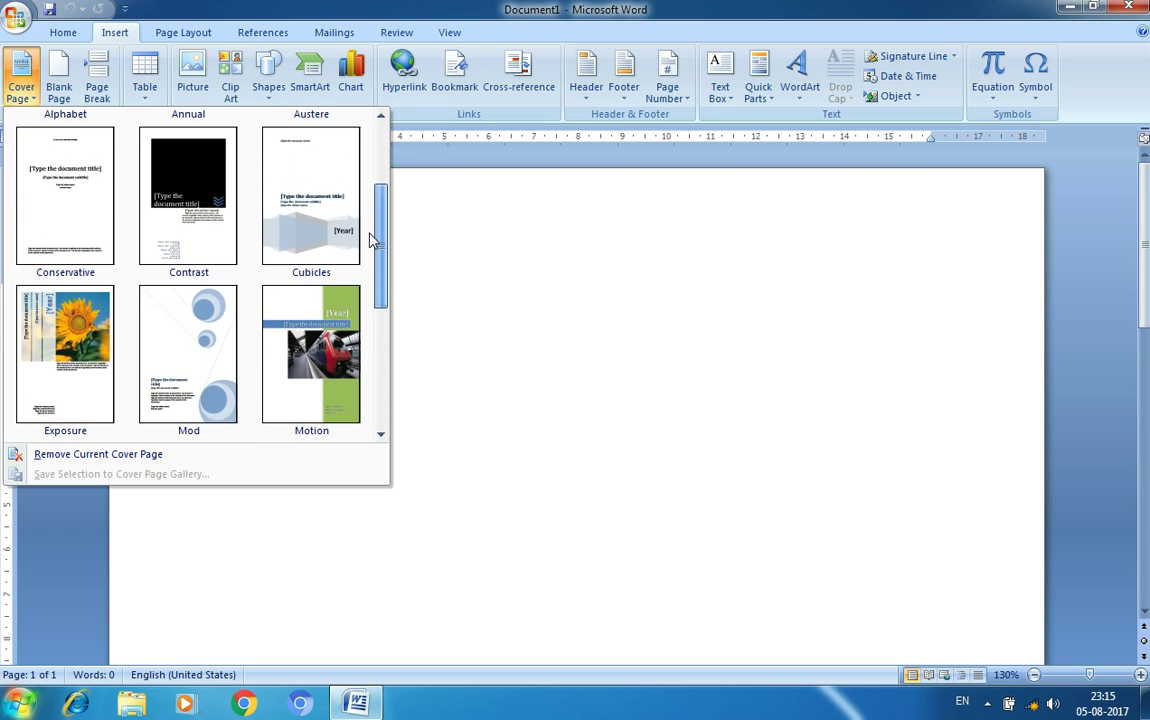
{"action": "left_click", "coordinate": [312, 205]}
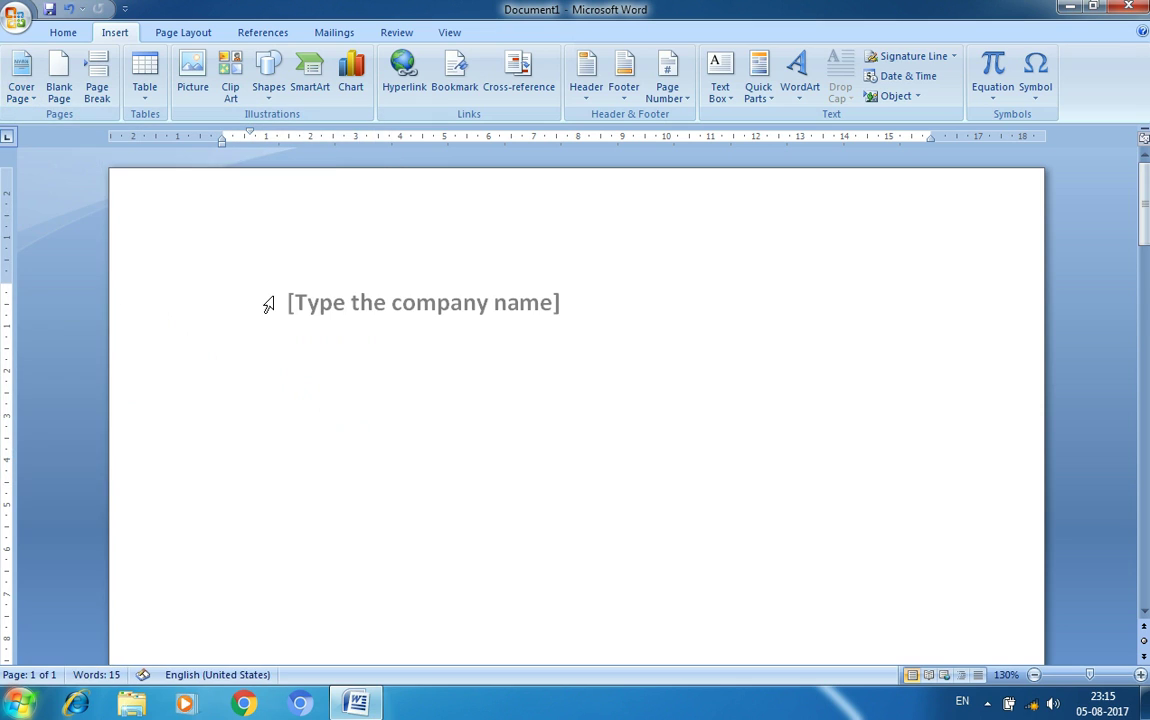
Replace the company name placeholder on the cover page with "Computer School".
{"action": "left_click", "coordinate": [549, 308]}
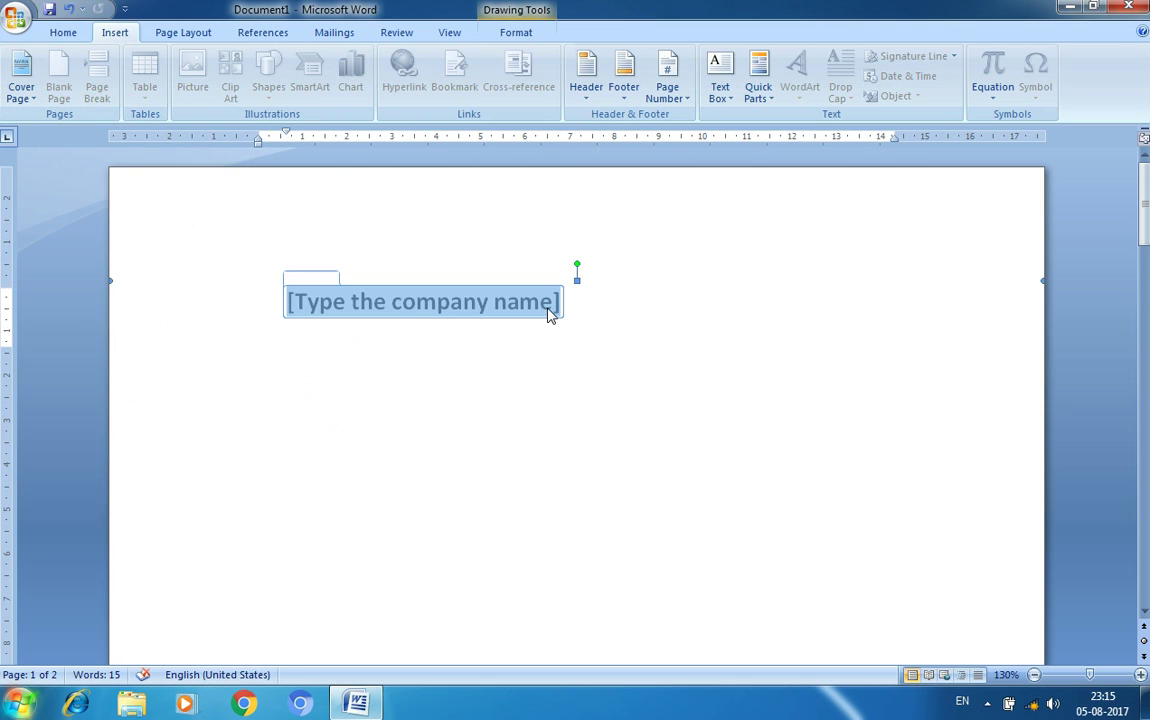
{"action": "key", "text": "Delete"}
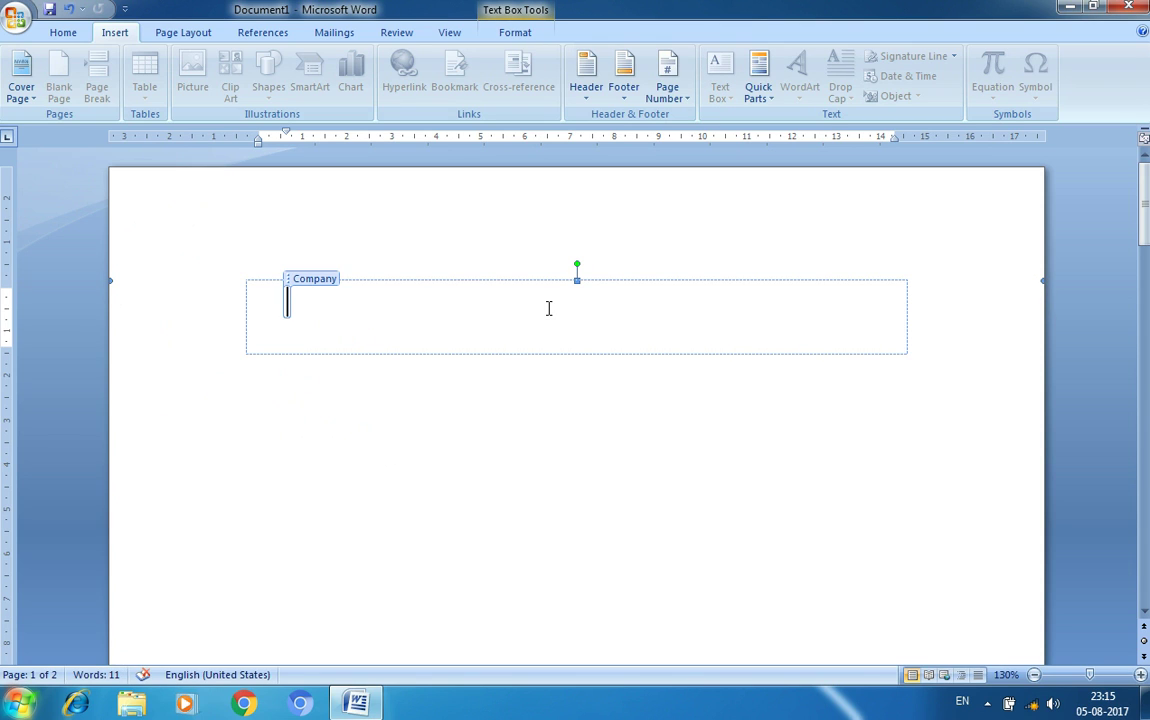
{"action": "type", "text": "Computer"}
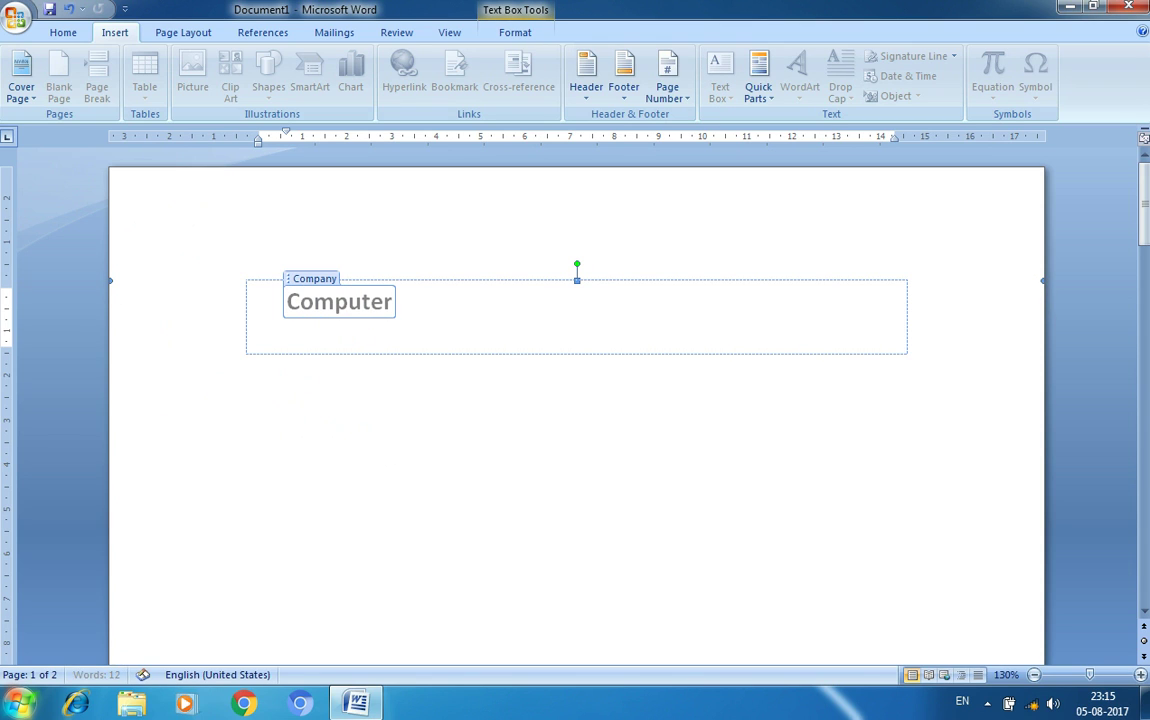
{"action": "type", "text": " School"}
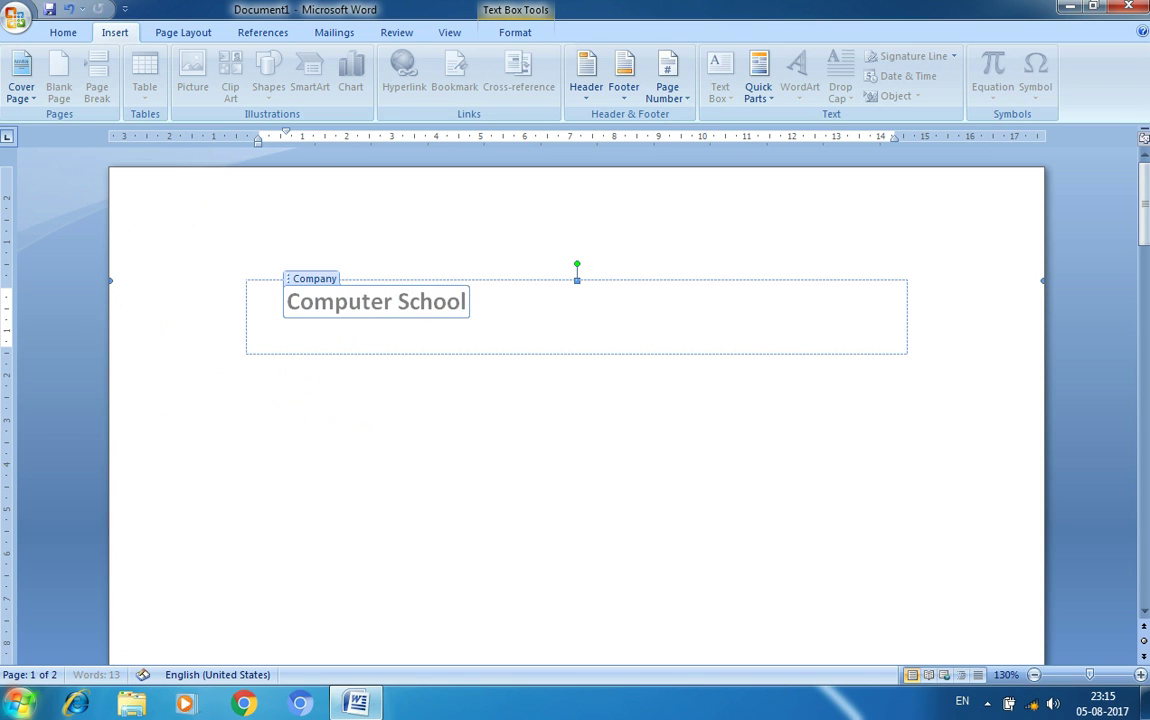
{"action": "left_click", "coordinate": [531, 513]}
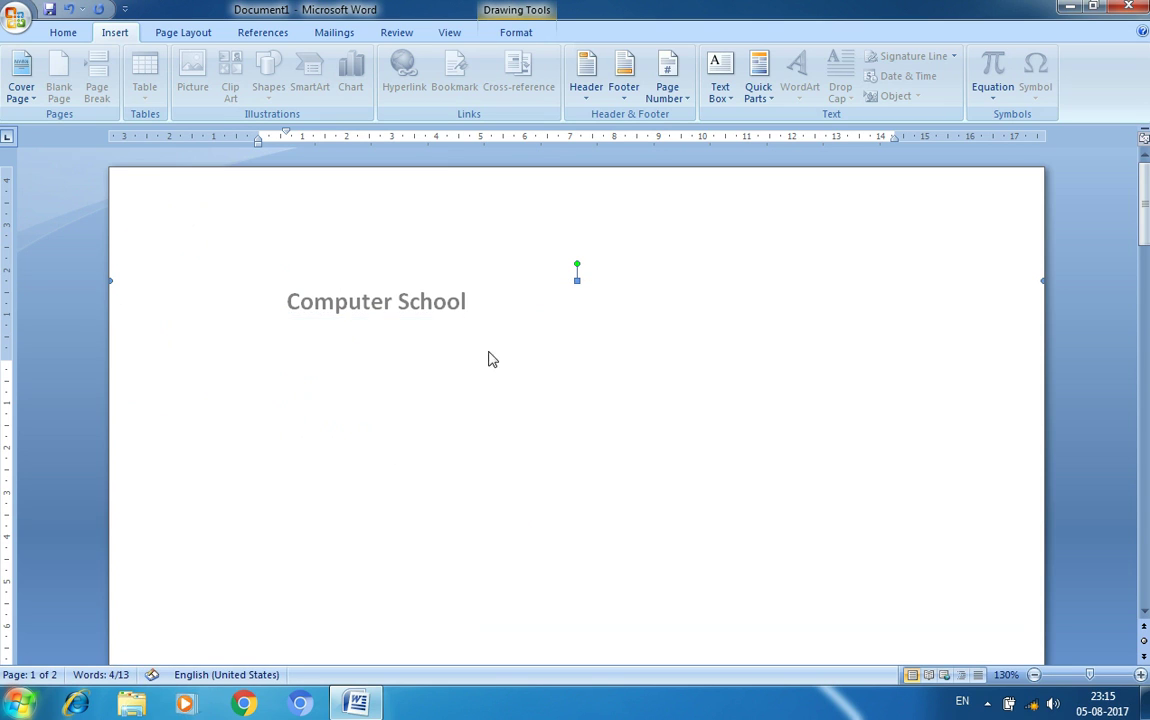
Enlarge the whole "Computer School" company name by four font-size increments.
{"action": "mouse_move", "coordinate": [467, 303]}
{"action": "left_mouse_down"}
{"action": "mouse_move", "coordinate": [290, 295]}
{"action": "mouse_move", "coordinate": [275, 311]}
{"action": "mouse_move", "coordinate": [290, 310]}
{"action": "left_mouse_up"}
{"action": "double_click", "coordinate": [290, 305]}
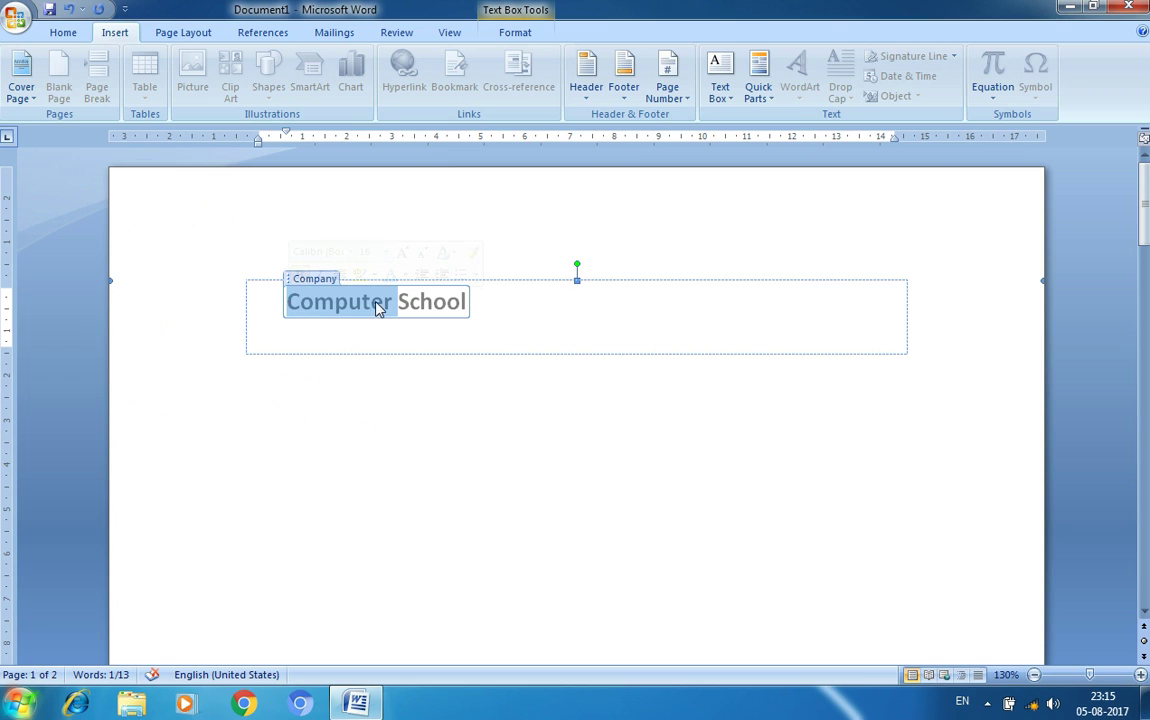
{"action": "key", "text": "shift+Left"}
{"action": "key", "text": "shift+Left"}
{"action": "key", "text": "shift+Left"}
{"action": "key", "text": "shift+Left"}
{"action": "key", "text": "shift+Left"}
{"action": "key", "text": "shift+Left"}
{"action": "key", "text": "shift+Left"}
{"action": "key", "text": "shift+Left"}
{"action": "key", "text": "shift+Left"}
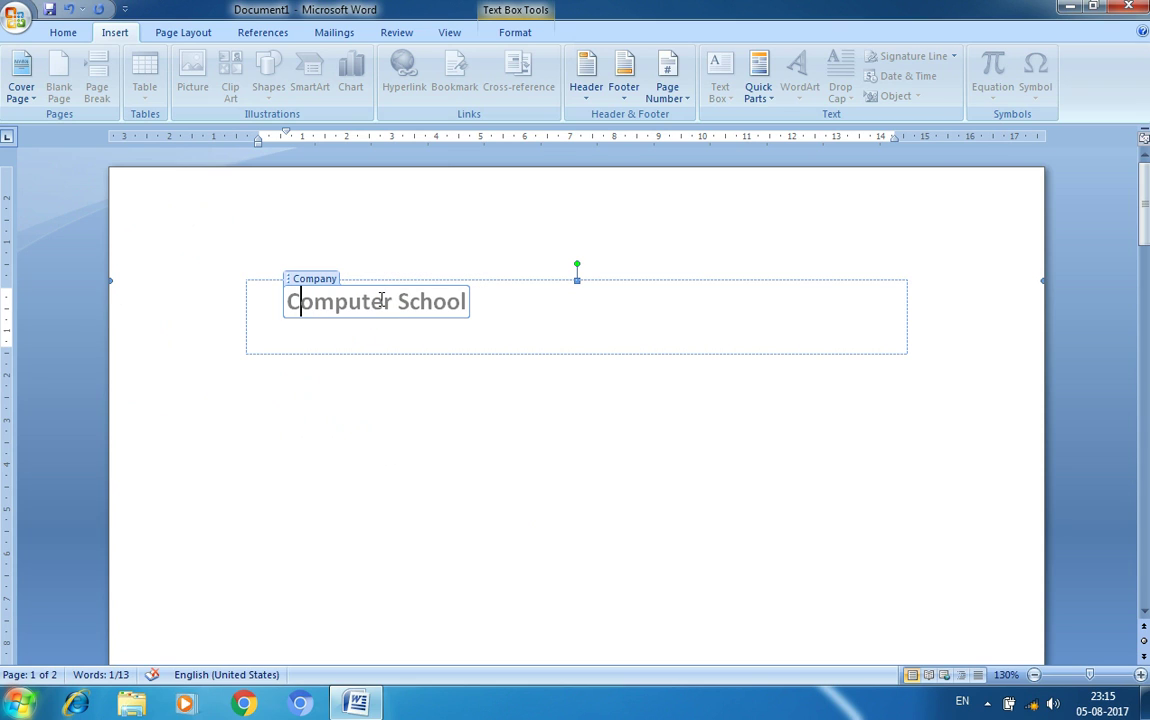
{"action": "key", "text": "shift+Right"}
{"action": "key", "text": "shift+Right"}
{"action": "key", "text": "shift+Right"}
{"action": "key", "text": "shift+Right"}
{"action": "key", "text": "shift+Right"}
{"action": "key", "text": "shift+Right"}
{"action": "key", "text": "shift+Right"}
{"action": "key", "text": "shift+Right"}
{"action": "key", "text": "shift+Right"}
{"action": "key", "text": "shift+Right"}
{"action": "key", "text": "shift+Right"}
{"action": "key", "text": "shift+Right"}
{"action": "key", "text": "shift+Right"}
{"action": "key", "text": "shift+Right"}
{"action": "key", "text": "shift+Right"}
{"action": "key", "text": "shift+Right"}
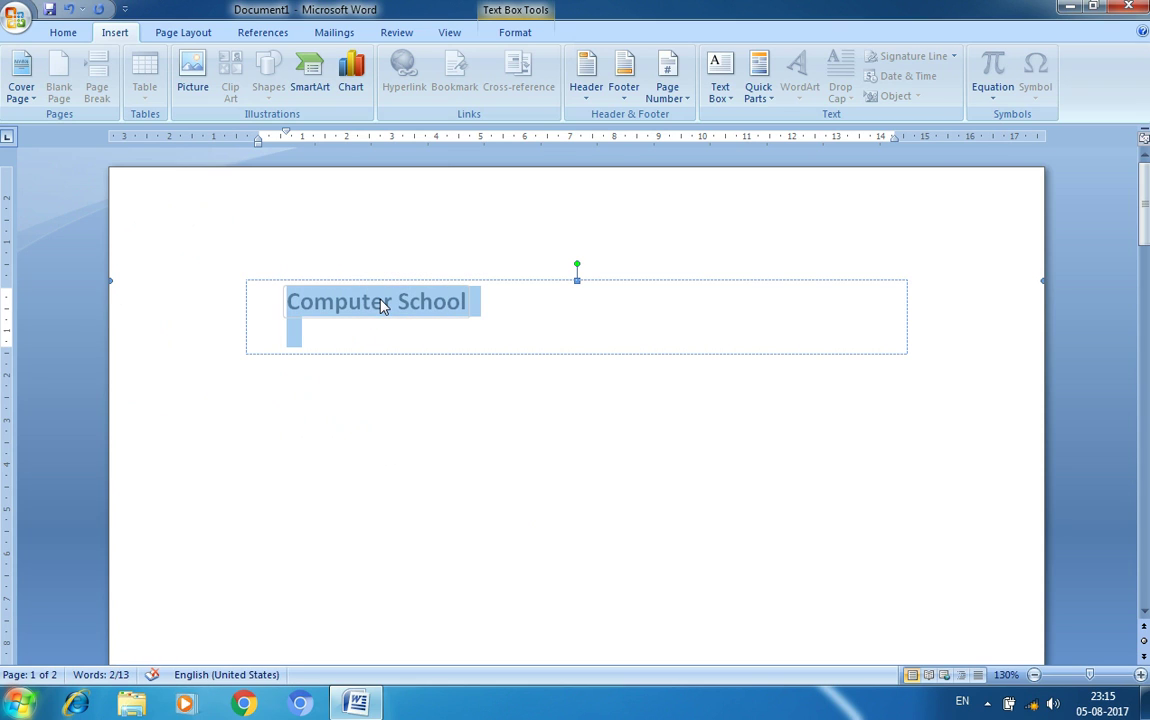
{"action": "left_click", "coordinate": [56, 33]}
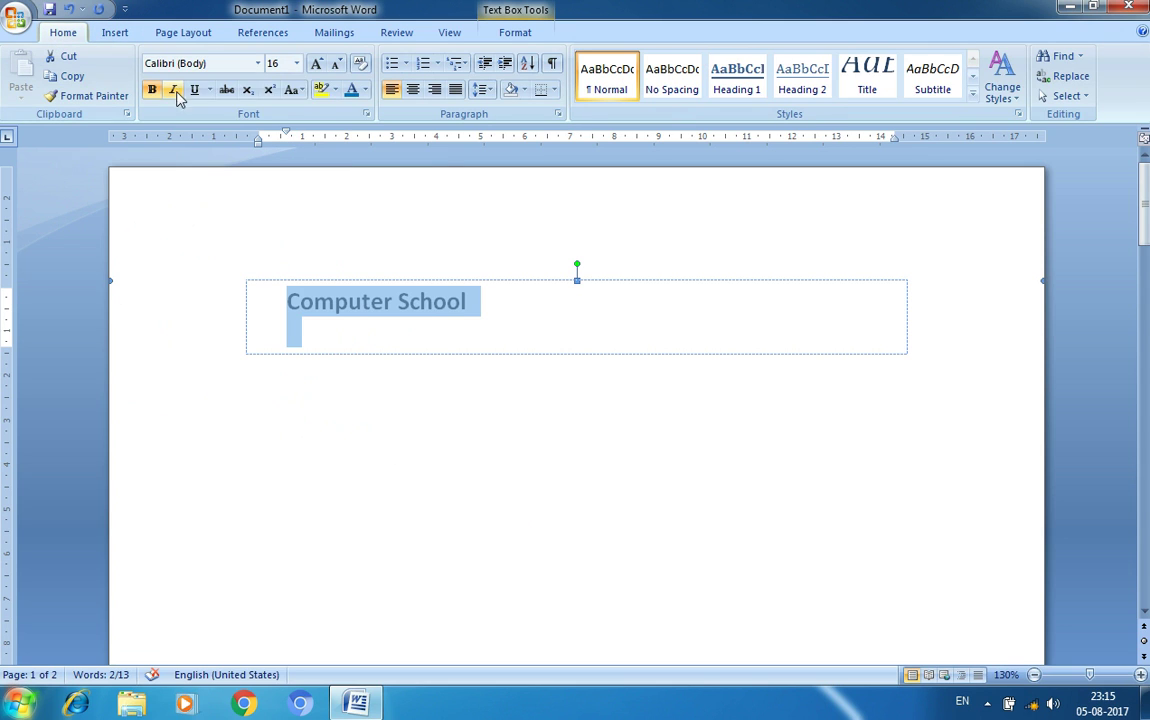
{"action": "left_click", "coordinate": [315, 65]}
{"action": "left_click", "coordinate": [315, 65]}
{"action": "left_click", "coordinate": [315, 65]}
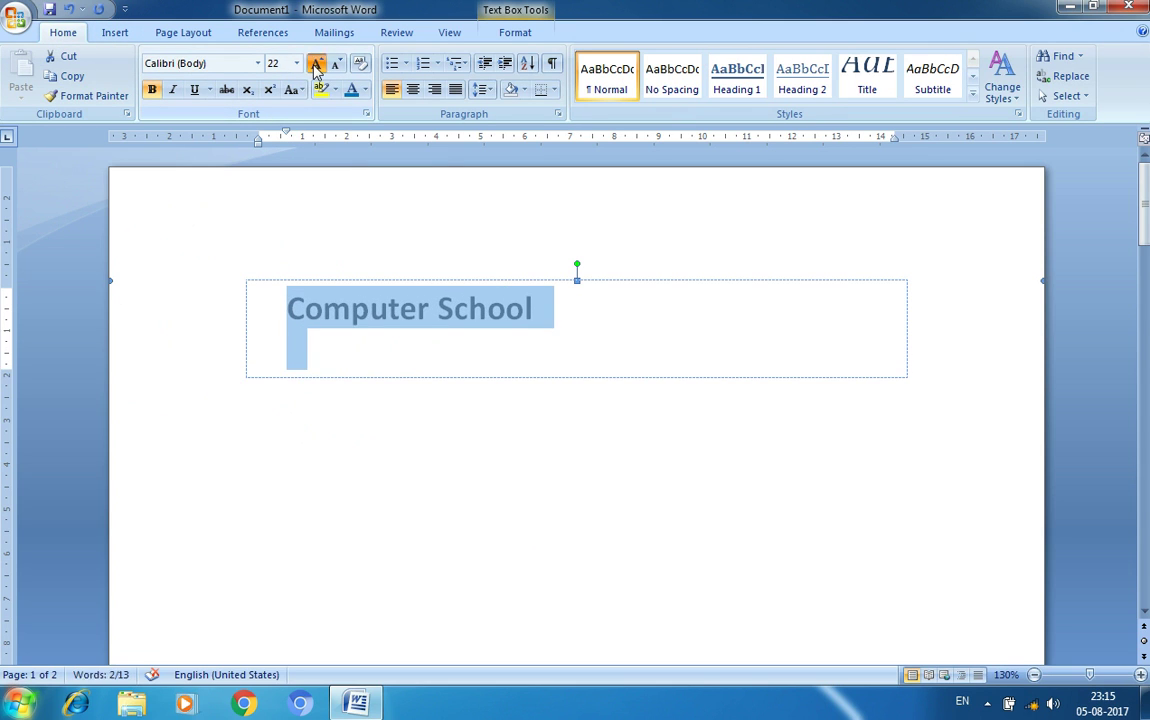
{"action": "left_click", "coordinate": [315, 65]}
Replace the document title placeholder on the cover page with "Ms Office".
{"action": "left_click", "coordinate": [405, 482]}
{"action": "scroll", "coordinate": [409, 482], "scroll_direction": "down", "scroll_amount": 7}
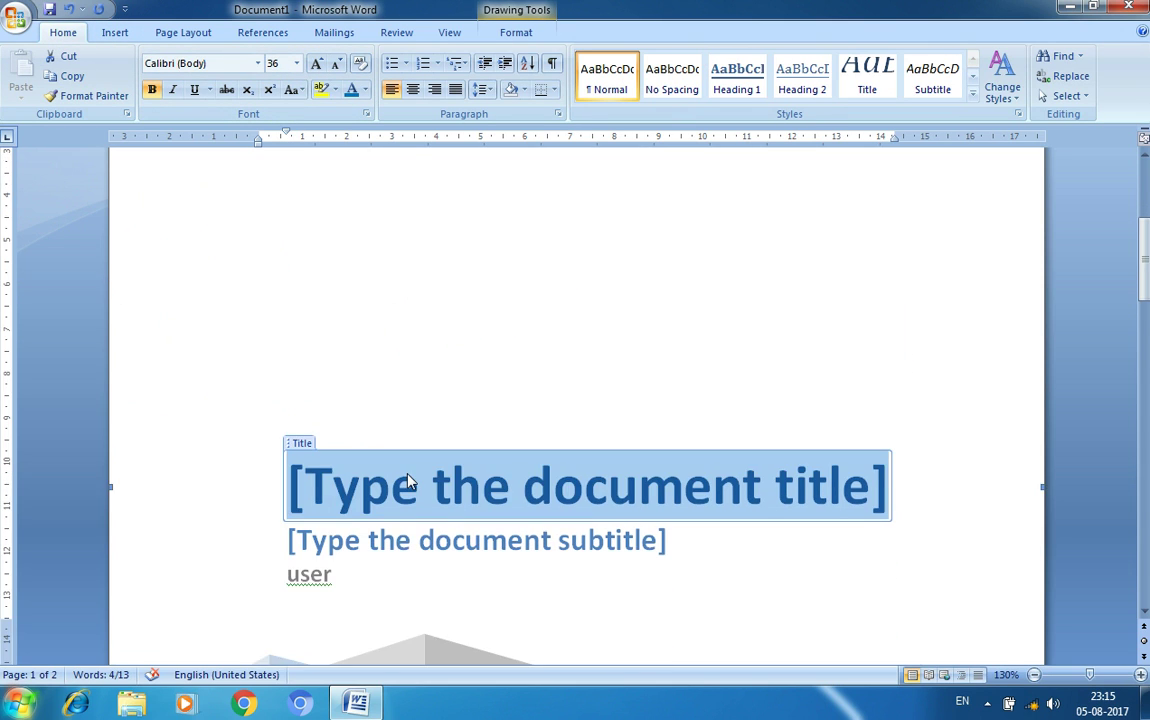
{"action": "left_click", "coordinate": [906, 527]}
{"action": "left_click", "coordinate": [873, 500]}
{"action": "left_click", "coordinate": [872, 493]}
{"action": "left_click", "coordinate": [872, 493]}
{"action": "left_click", "coordinate": [872, 493]}
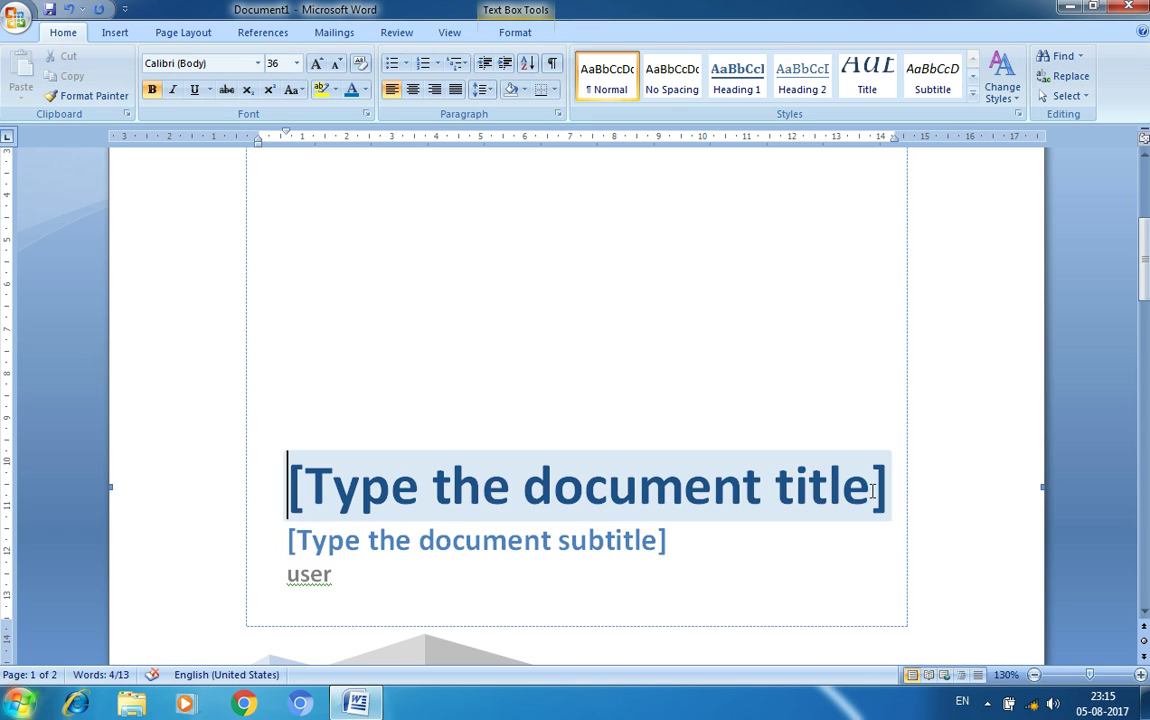
{"action": "left_click", "coordinate": [872, 493]}
{"action": "left_click", "coordinate": [872, 493]}
{"action": "left_click", "coordinate": [872, 490]}
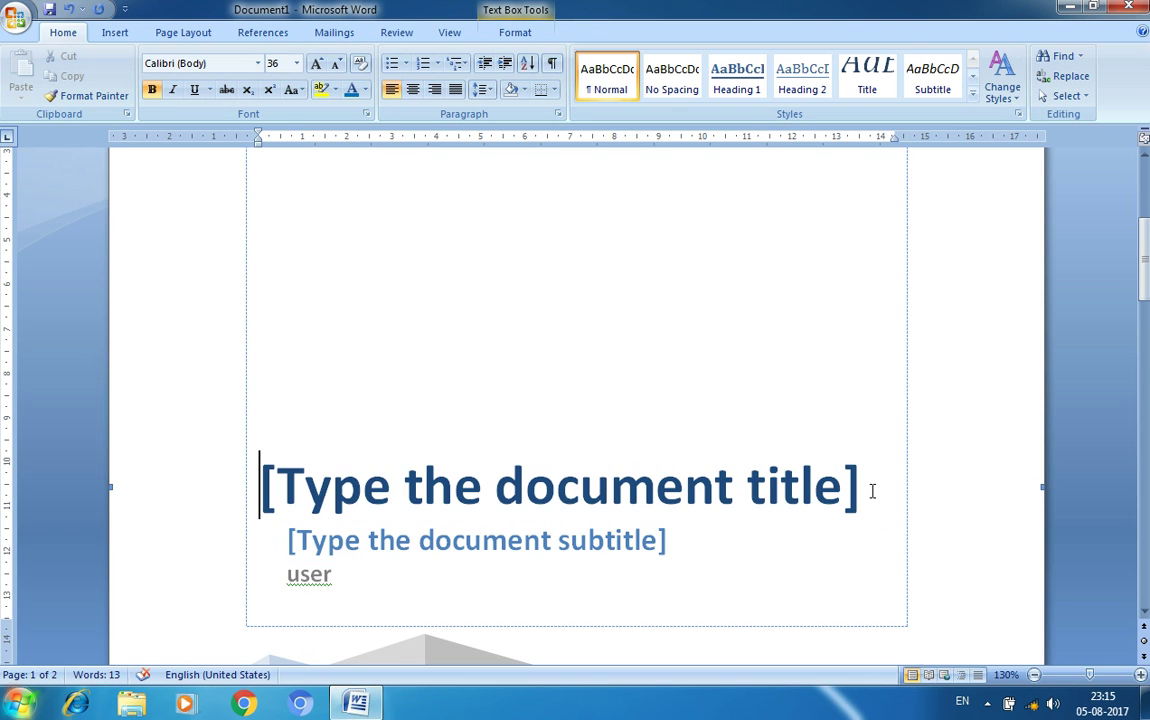
{"action": "key", "text": "Right"}
{"action": "key", "text": "Right"}
{"action": "key", "text": "Right"}
{"action": "left_click", "coordinate": [833, 498]}
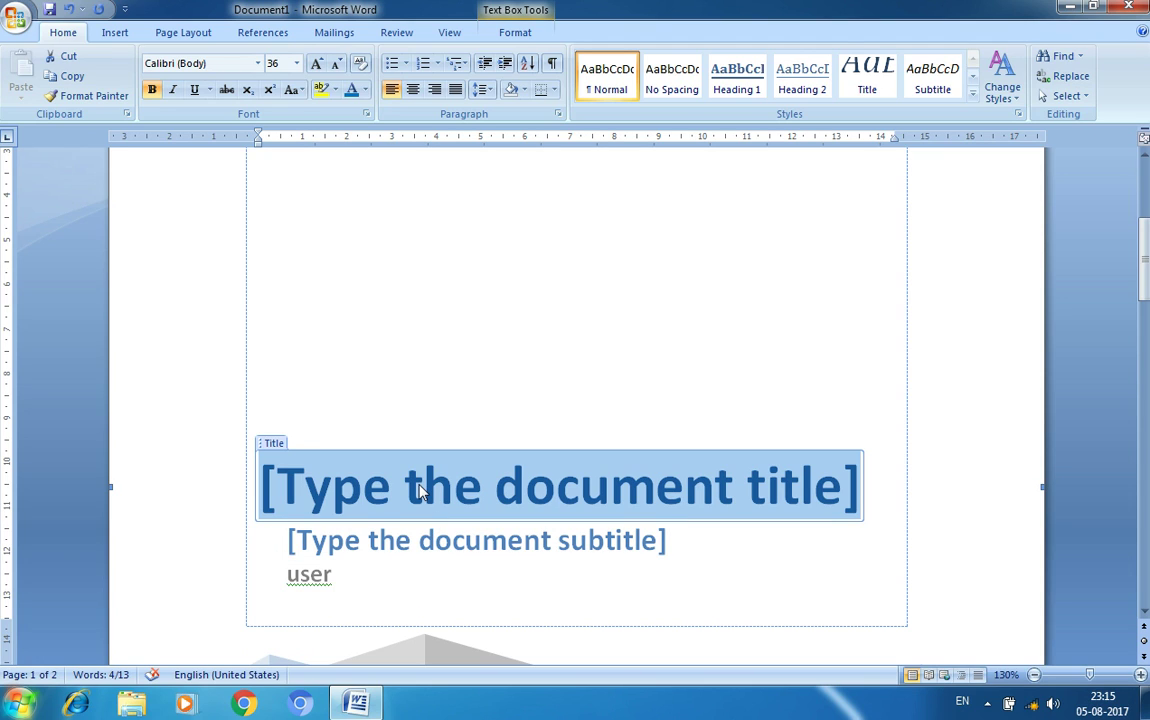
{"action": "key", "text": "Delete"}
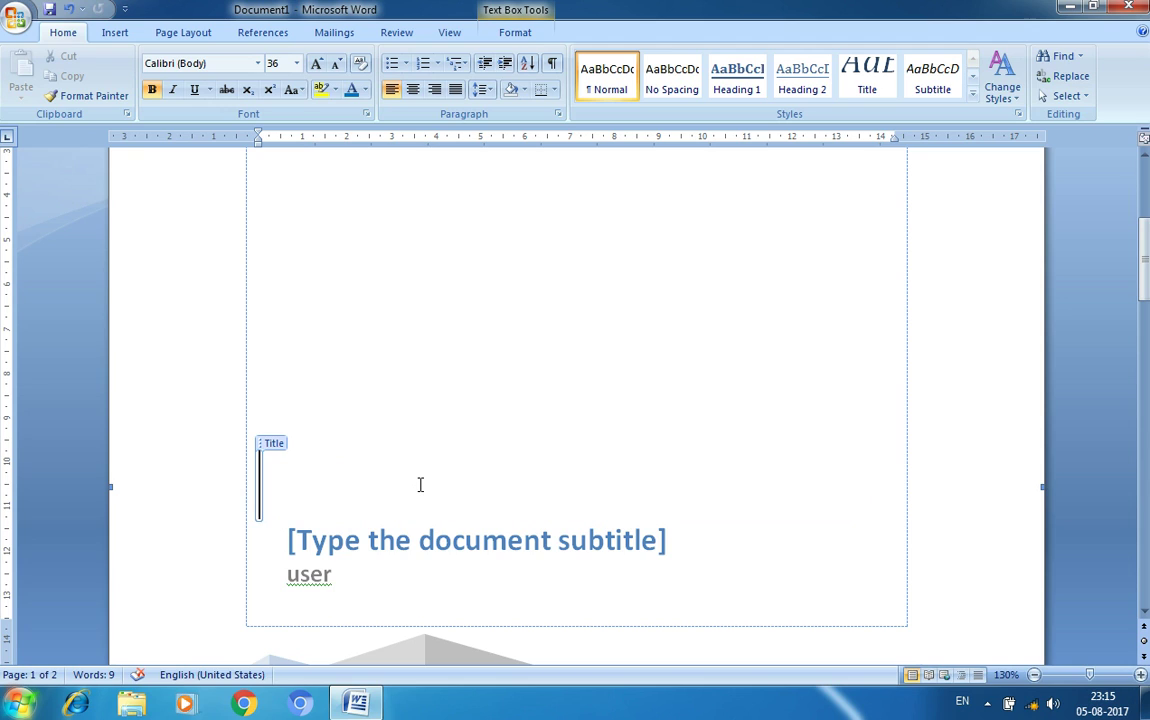
{"action": "type", "text": "Ms Offi"}
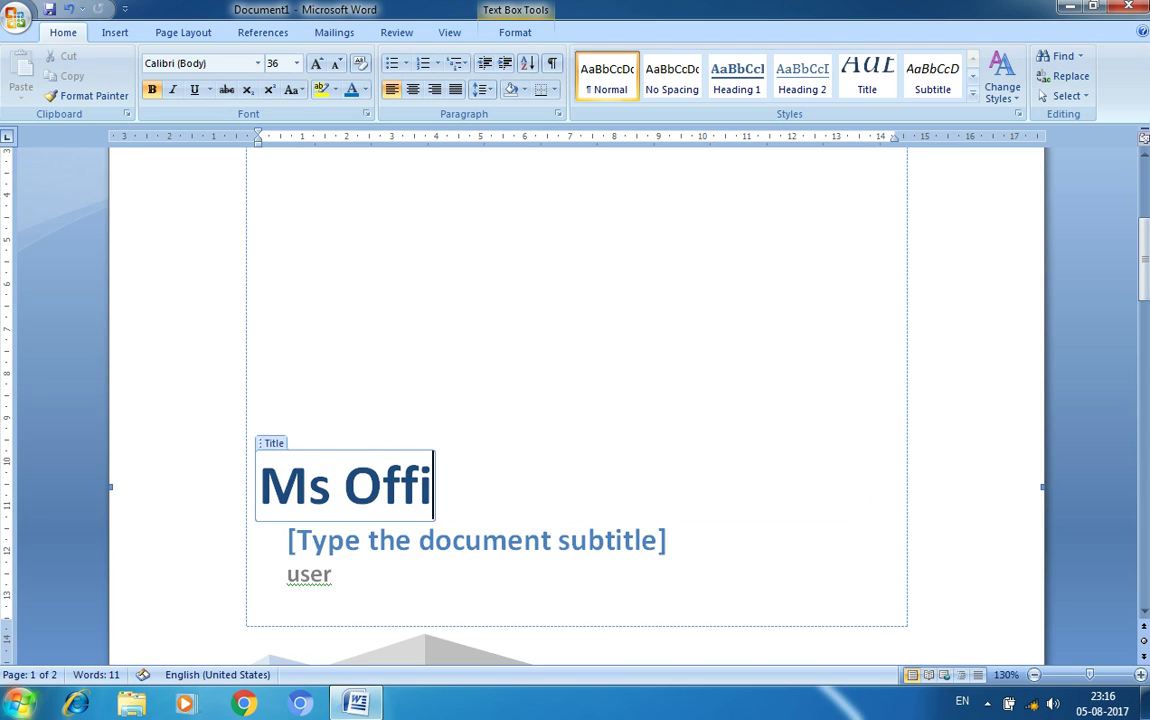
{"action": "key", "text": "BackSpace"}
{"action": "key", "text": "BackSpace"}
{"action": "key", "text": "BackSpace"}
{"action": "key", "text": "BackSpace"}
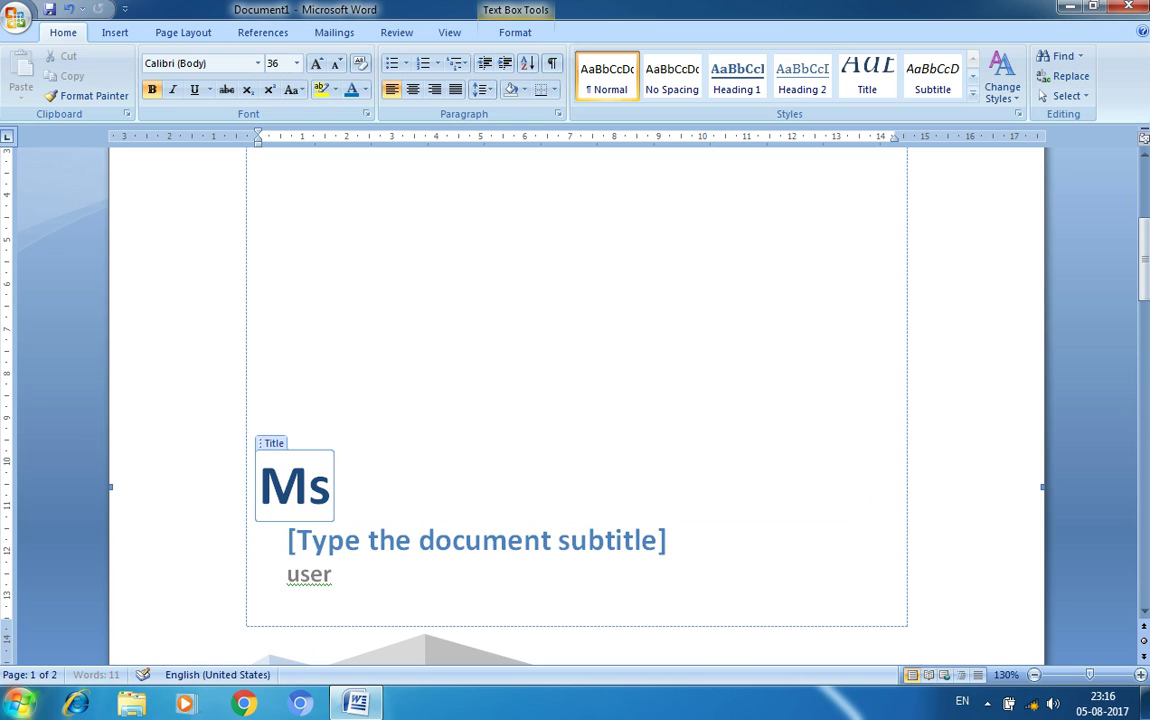
{"action": "type", "text": "Office"}
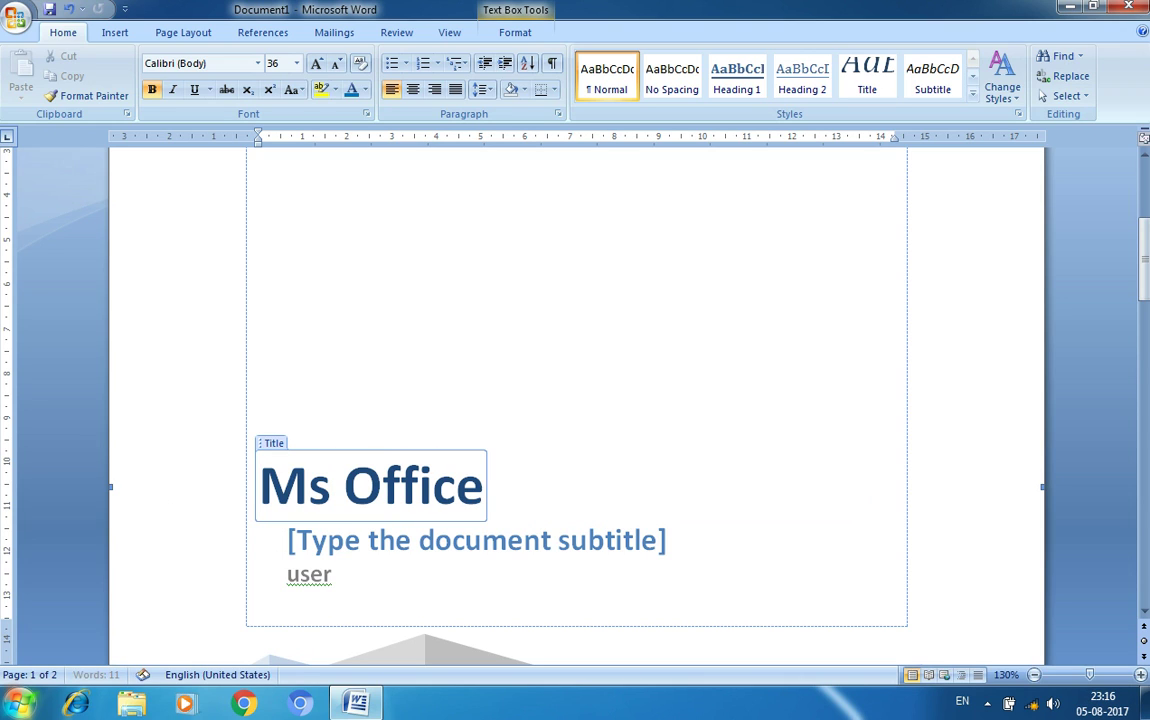
Replace the document subtitle placeholder below the title with "Ms Word".
{"action": "left_click", "coordinate": [655, 554]}
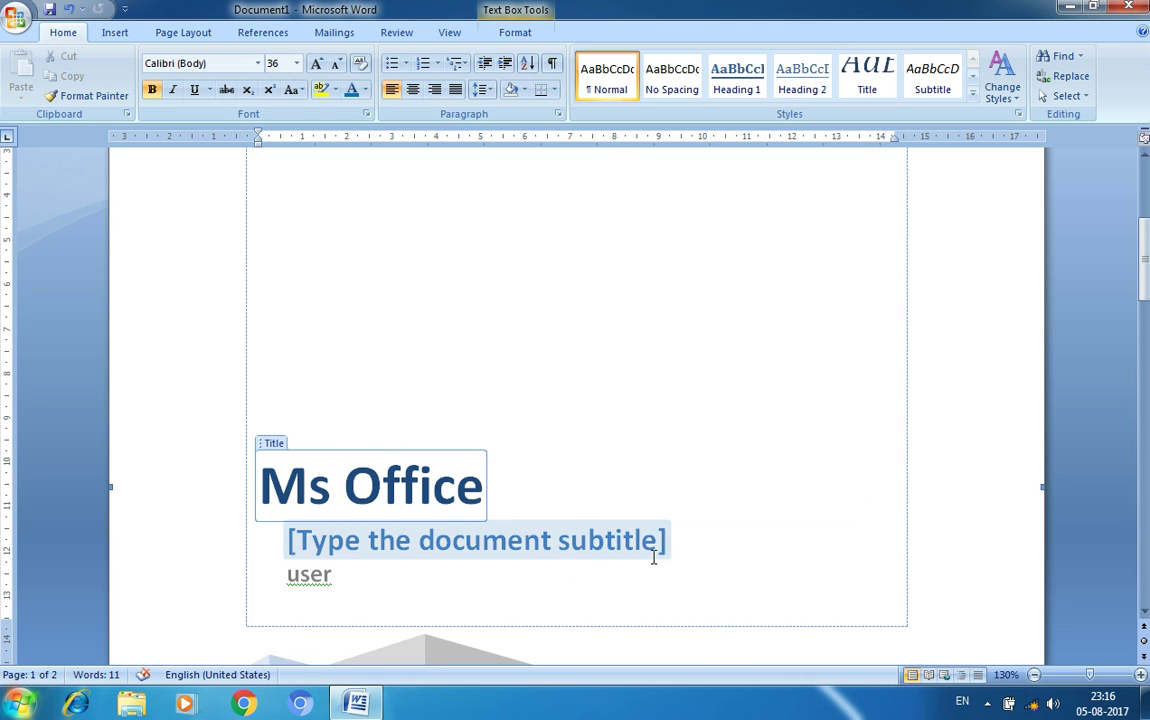
{"action": "key", "text": "BackSpace"}
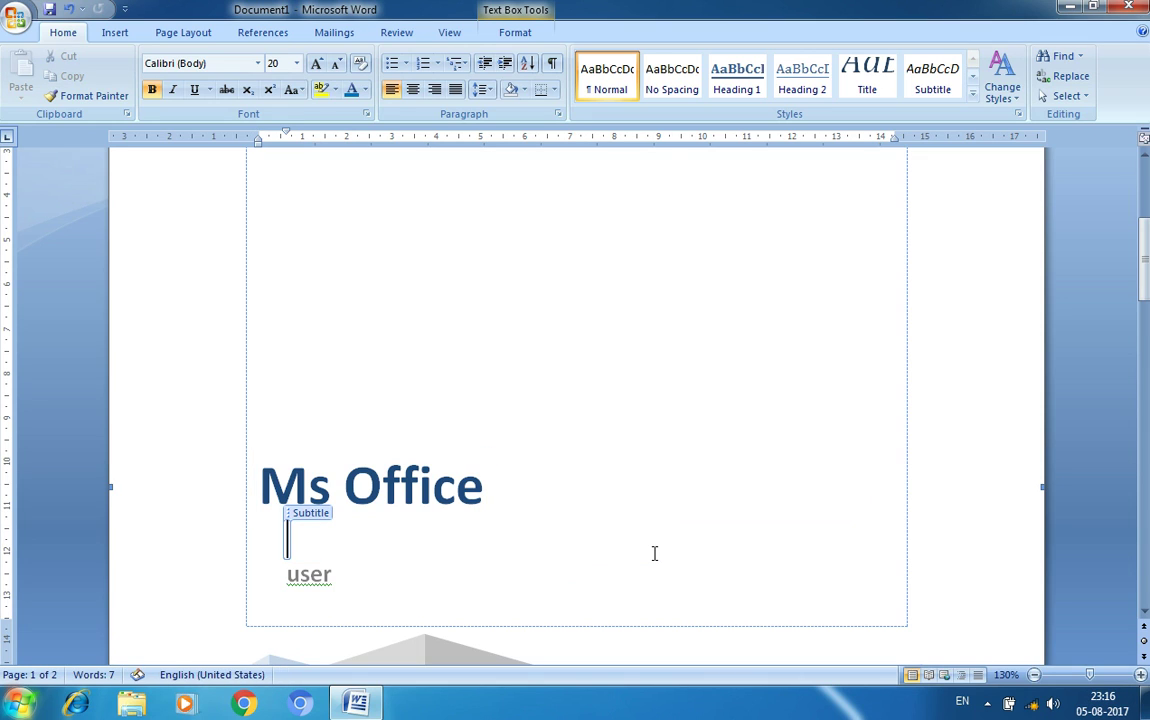
{"action": "type", "text": "Ms Word"}
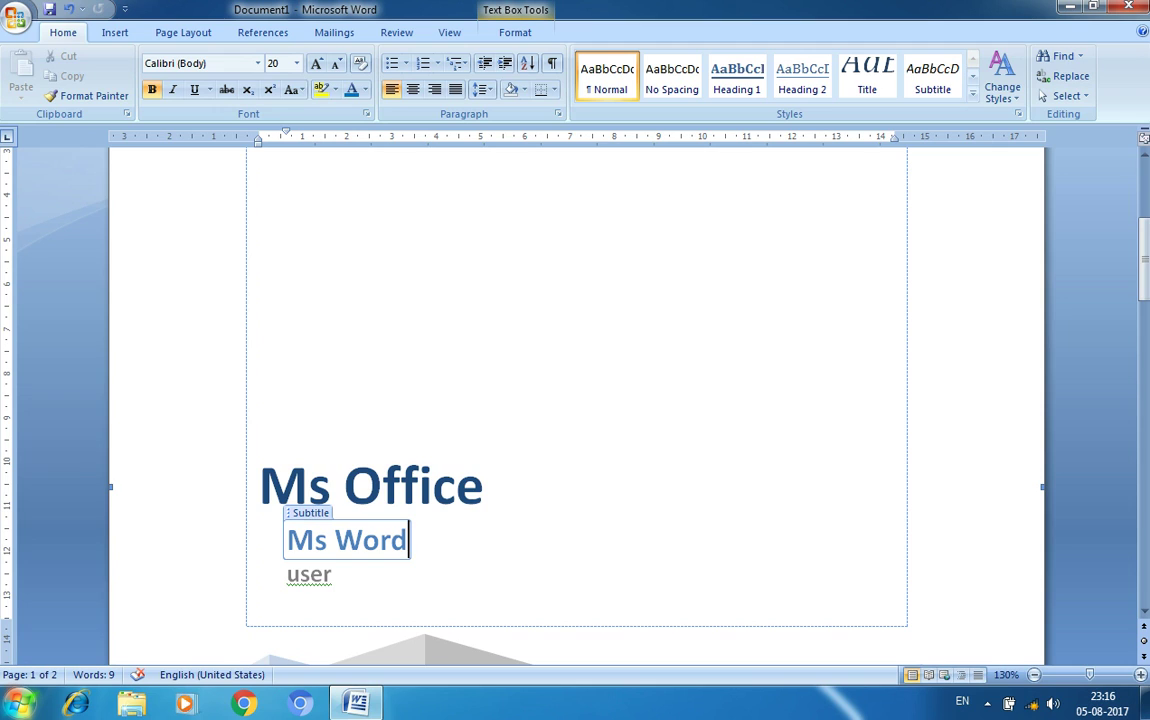
Replace the default author text below the subtitle with the author's first name.
{"action": "left_click", "coordinate": [323, 577]}
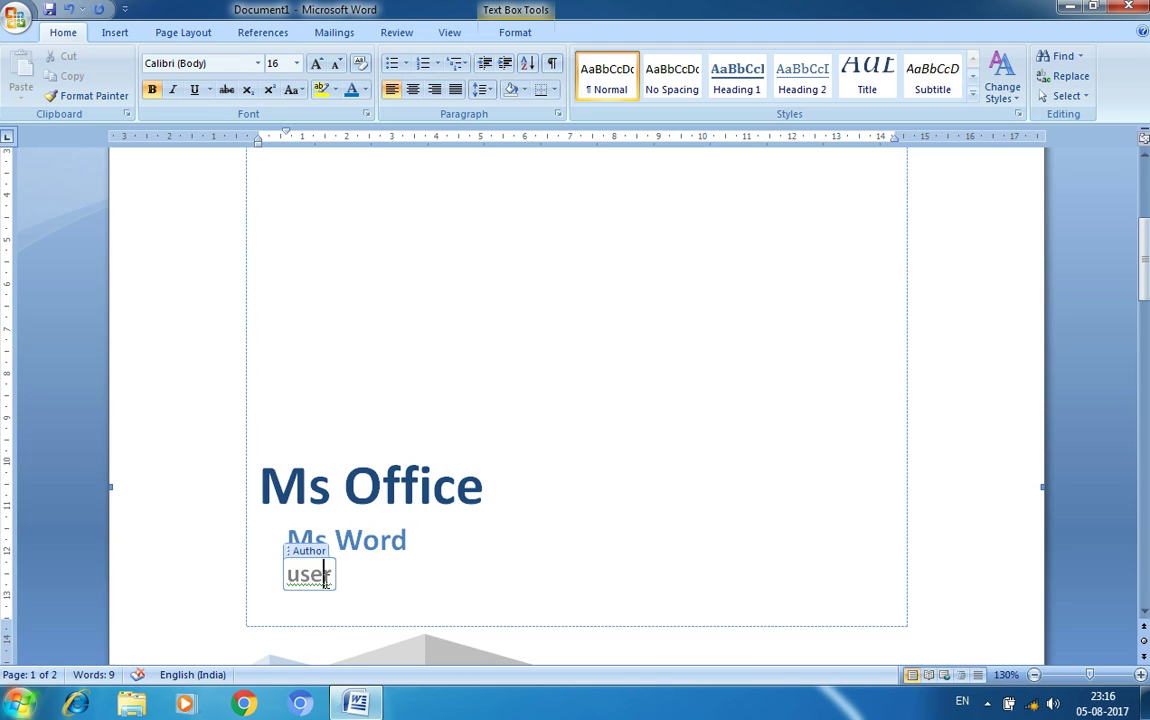
{"action": "key", "text": "BackSpace"}
{"action": "key", "text": "BackSpace"}
{"action": "key", "text": "BackSpace"}
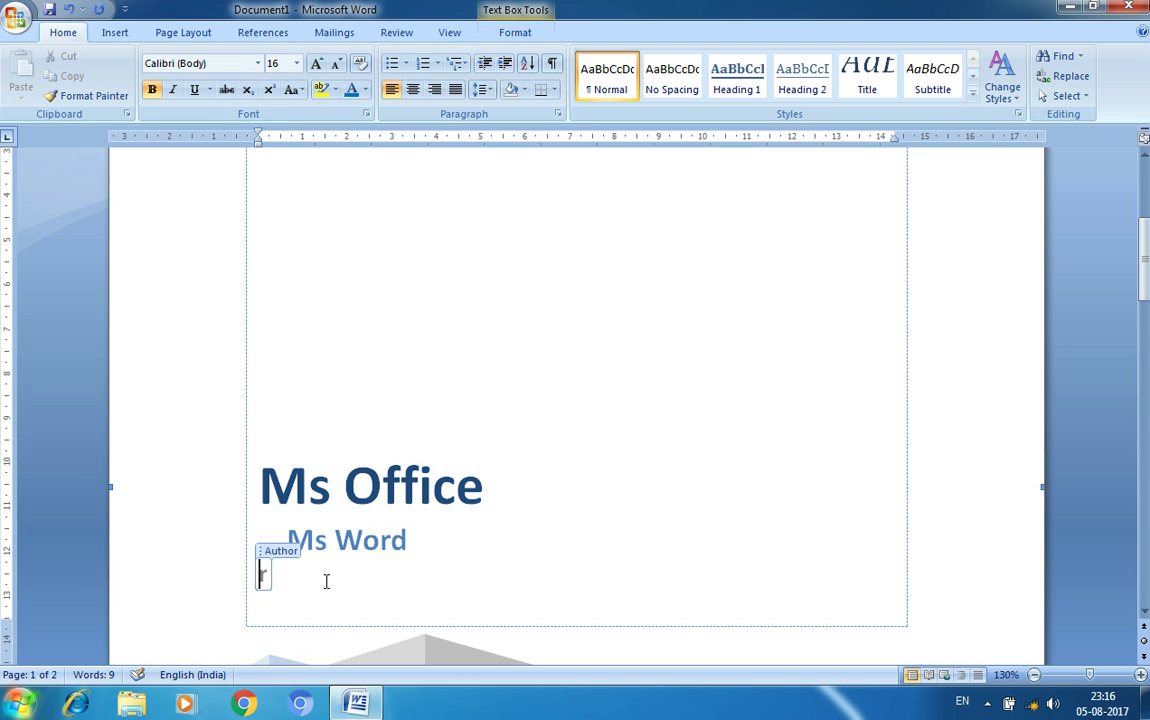
{"action": "key", "text": "BackSpace"}
{"action": "type", "text": "Sanjeev"}
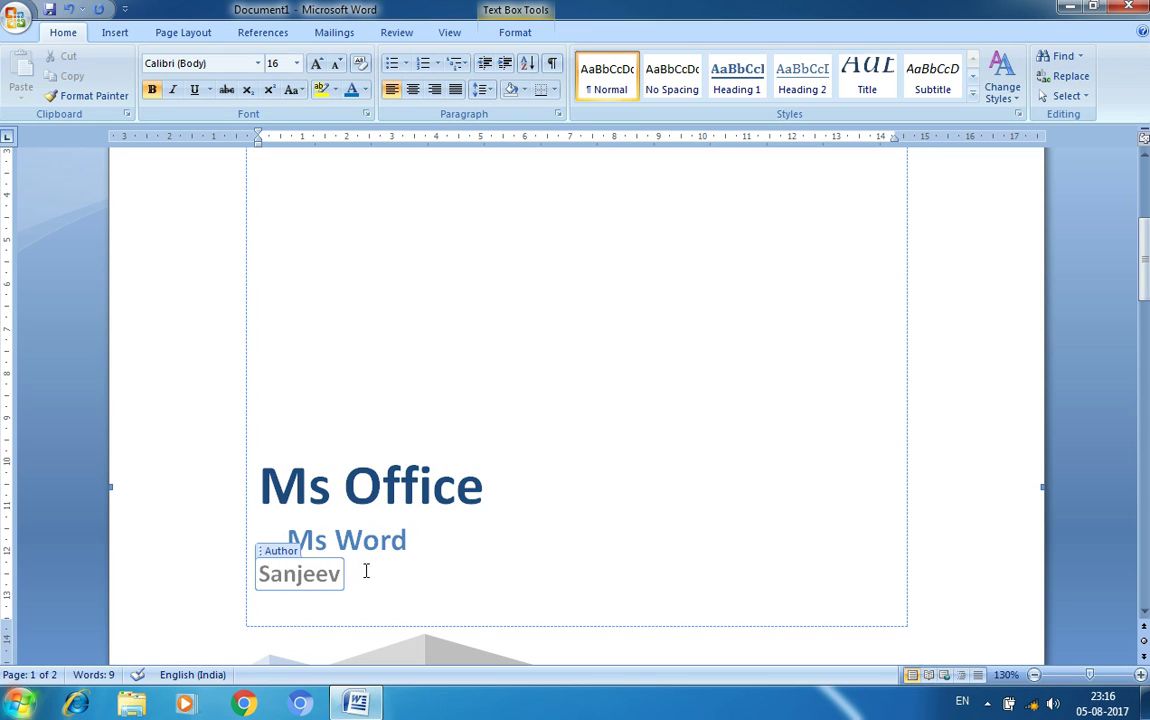
{"action": "left_click", "coordinate": [572, 484]}
Set the cover page's Year field to today's date and review the finished cover page.
{"action": "scroll", "coordinate": [585, 537], "scroll_direction": "down", "scroll_amount": 5}
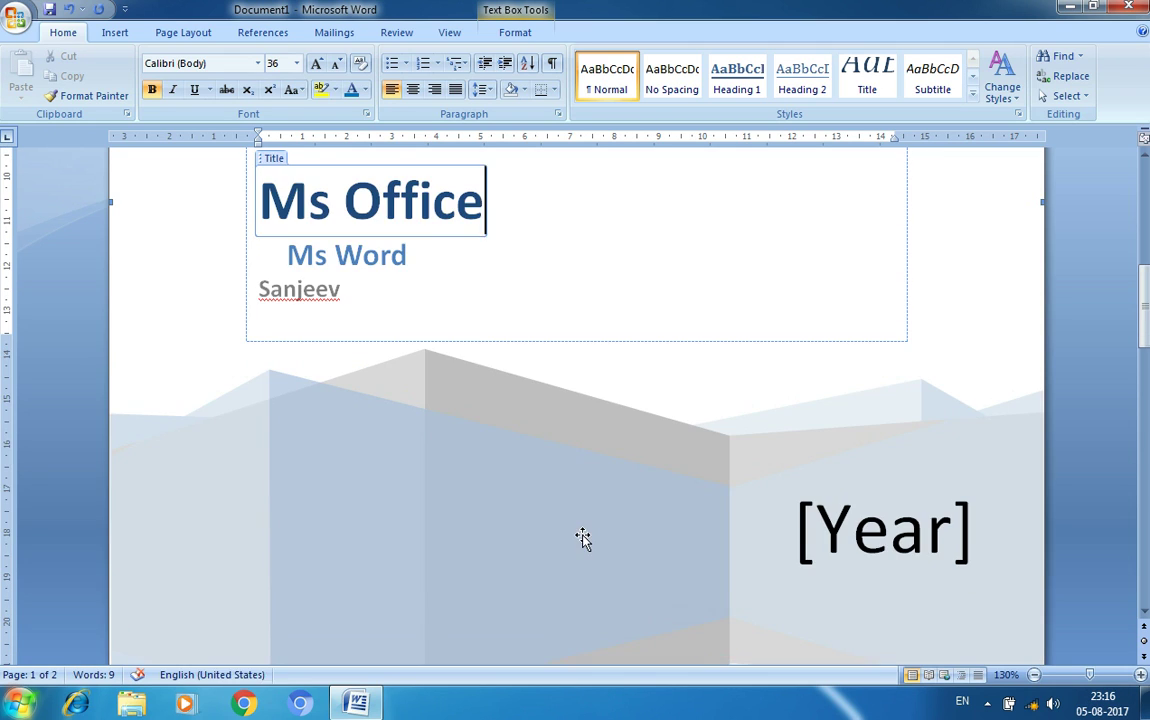
{"action": "scroll", "coordinate": [580, 539], "scroll_direction": "down", "scroll_amount": 2}
{"action": "left_click", "coordinate": [910, 422]}
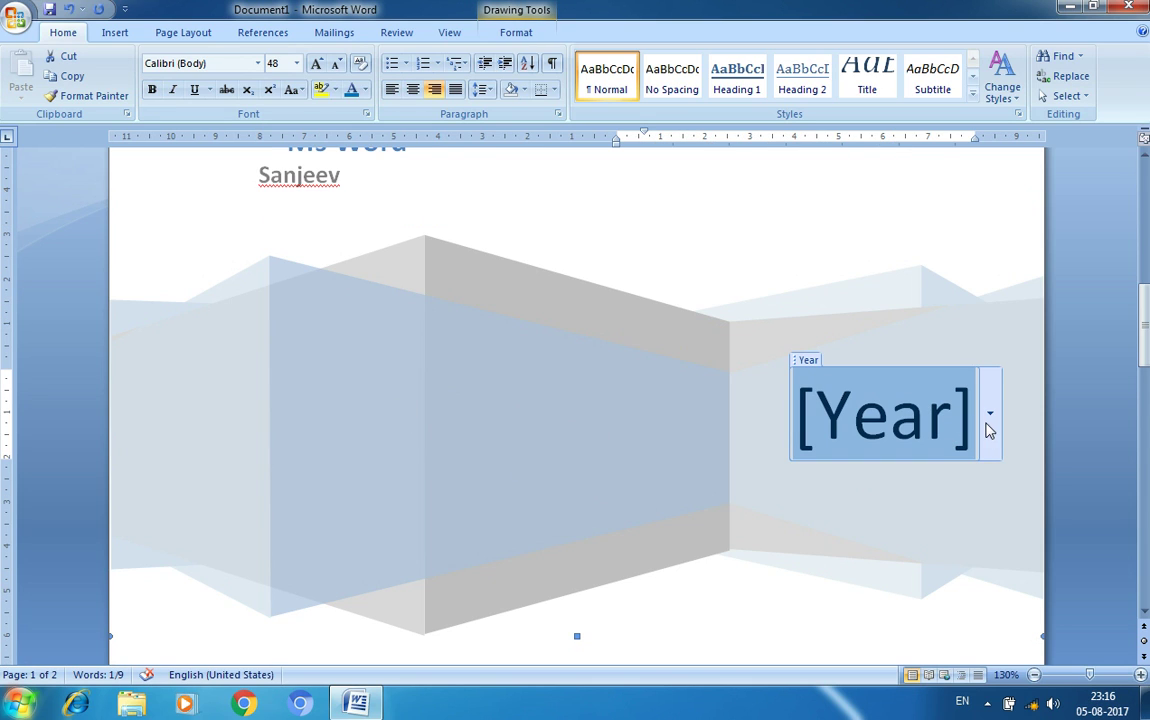
{"action": "left_click", "coordinate": [989, 422]}
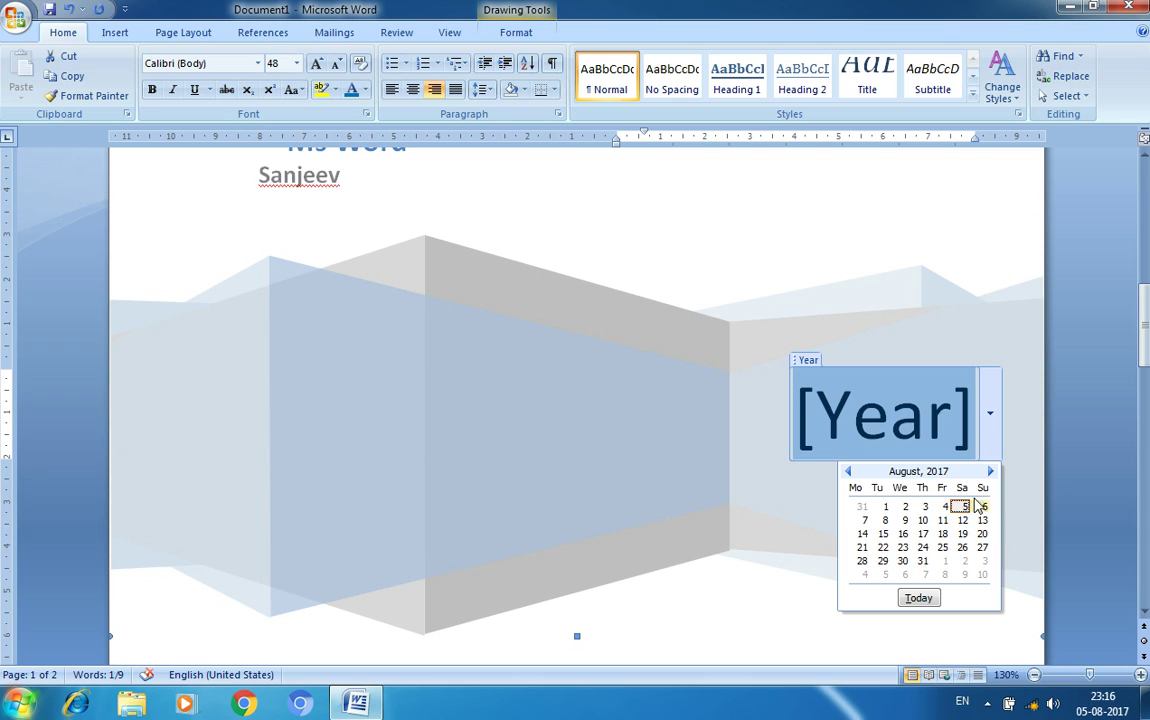
{"action": "left_click", "coordinate": [919, 603]}
{"action": "left_click", "coordinate": [741, 593]}
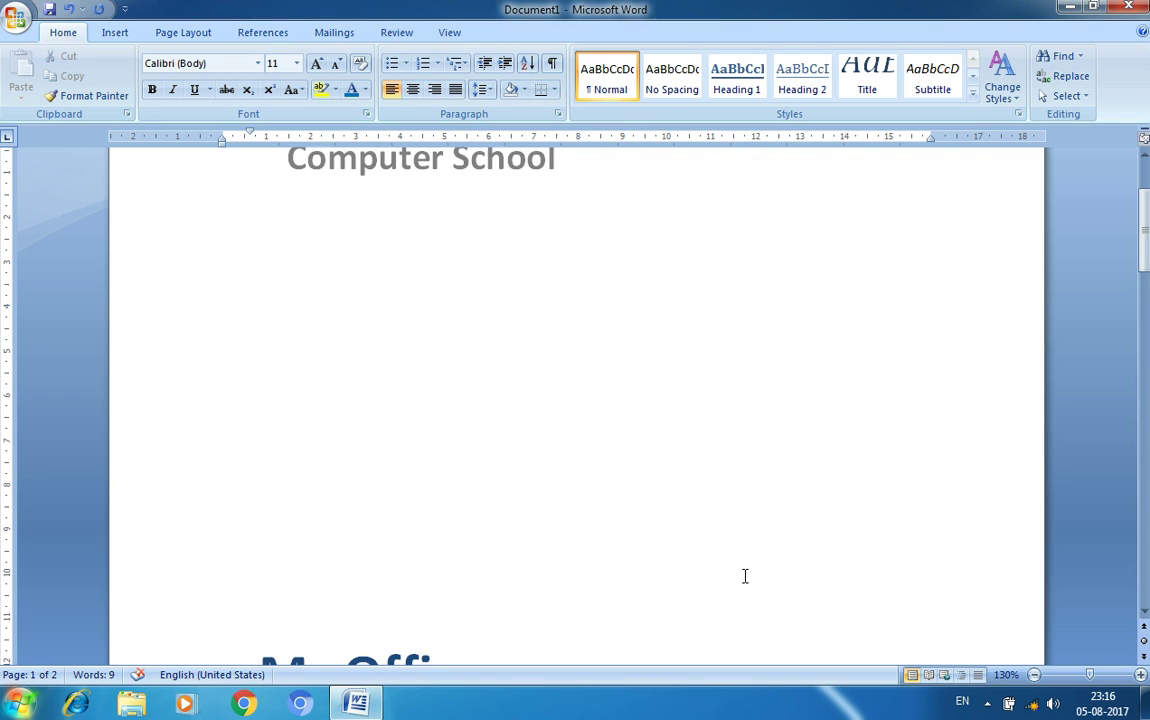
{"action": "scroll", "coordinate": [673, 540], "scroll_direction": "down", "scroll_amount": 20}
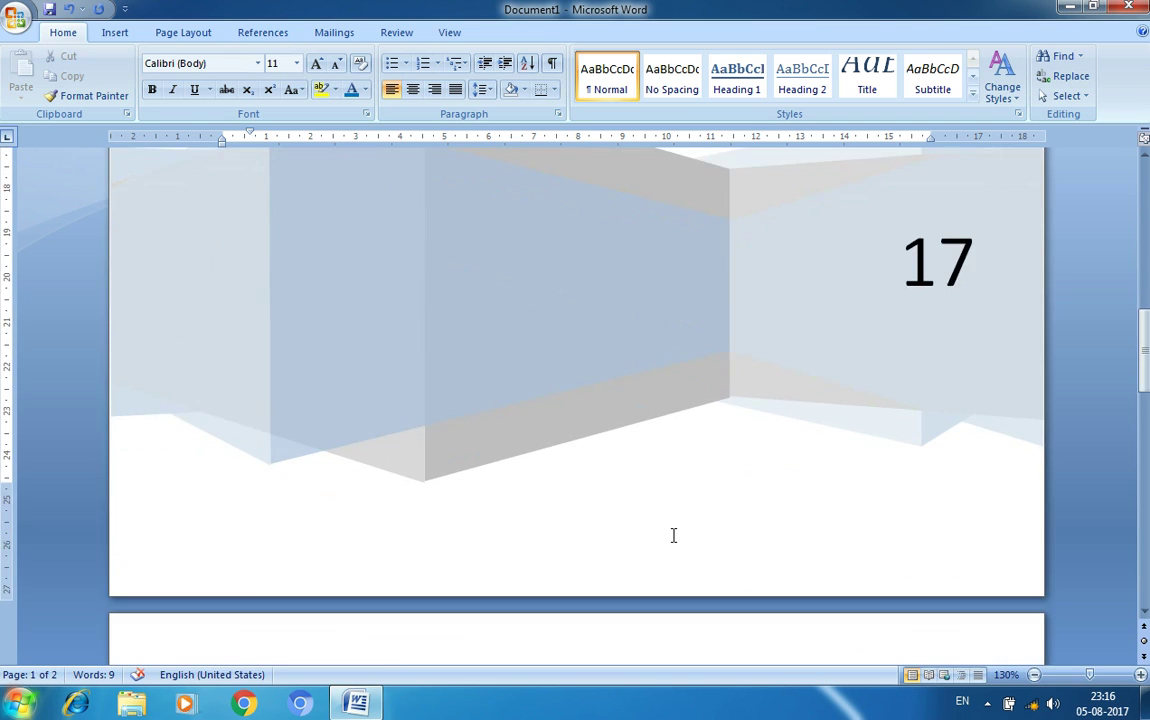
{"action": "scroll", "coordinate": [674, 536], "scroll_direction": "up", "scroll_amount": 10}
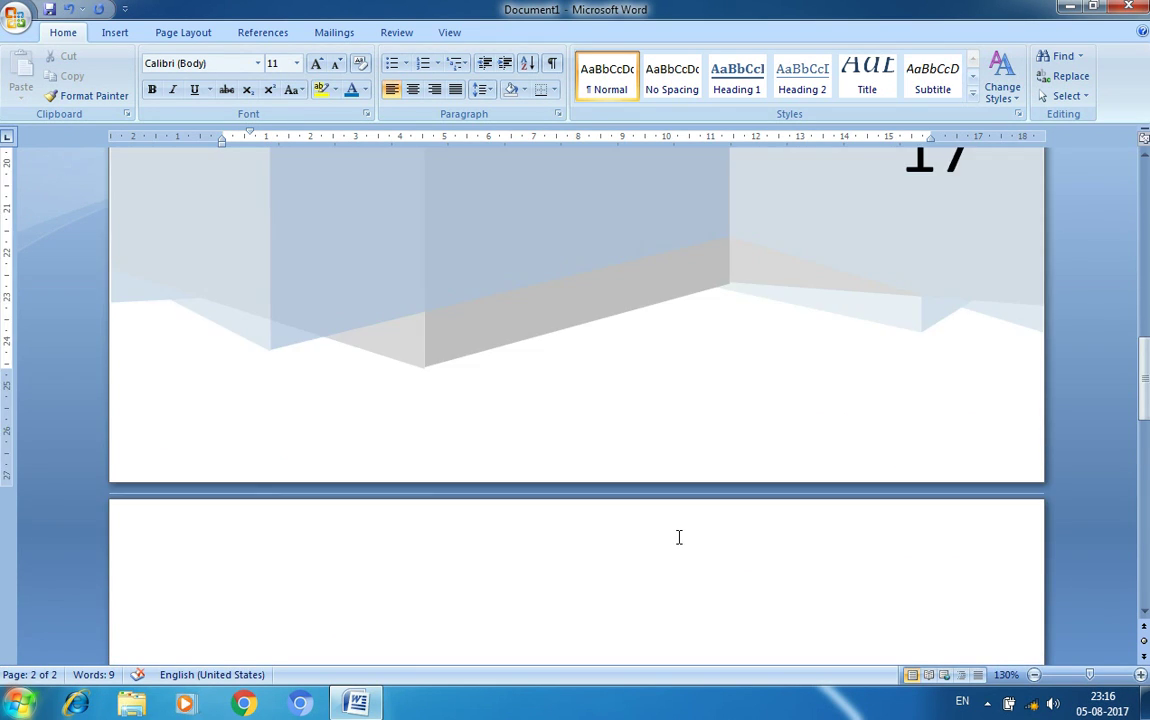
{"action": "scroll", "coordinate": [678, 540], "scroll_direction": "up", "scroll_amount": 8}
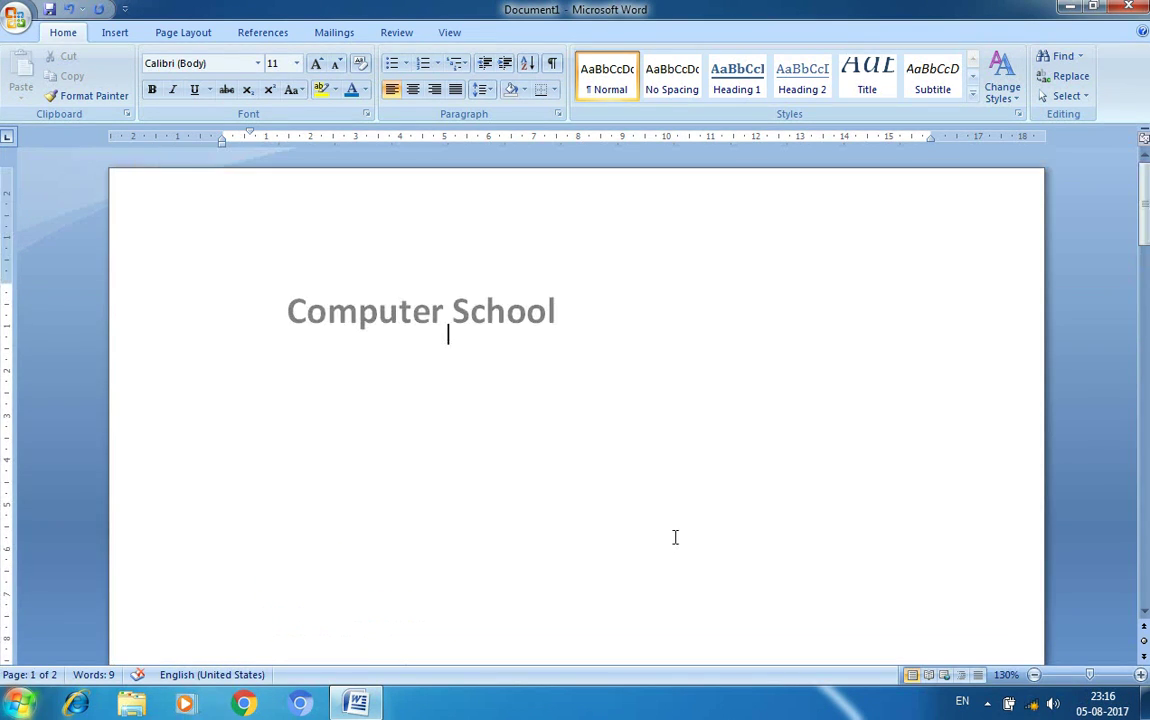
Search the clip art for "computer" without Office Online content and insert the picture of the woman at a computer.
{"action": "scroll", "coordinate": [410, 448], "scroll_direction": "down", "scroll_amount": 2}
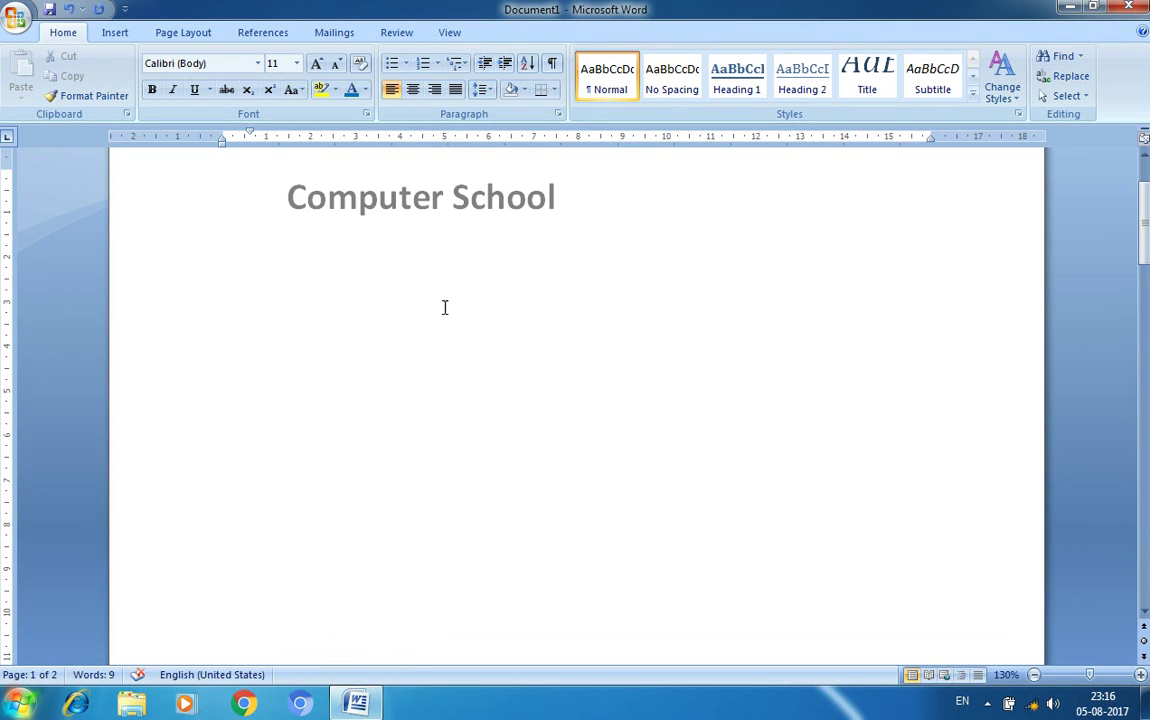
{"action": "left_click", "coordinate": [115, 33]}
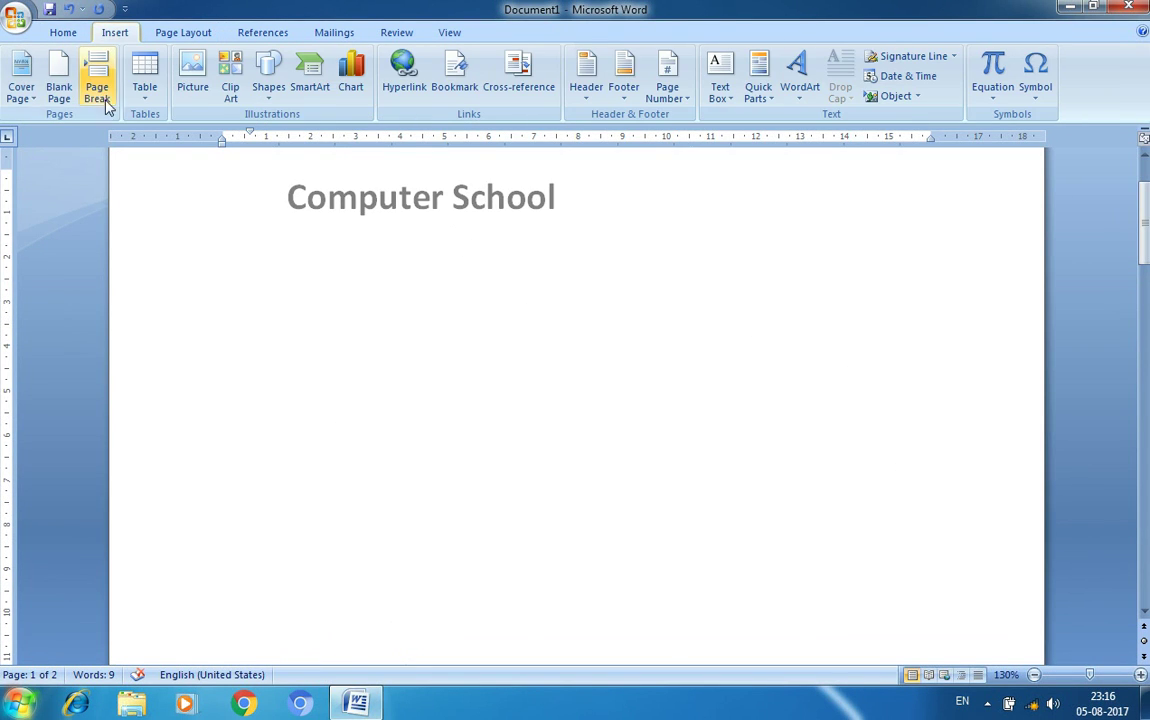
{"action": "left_click", "coordinate": [231, 82]}
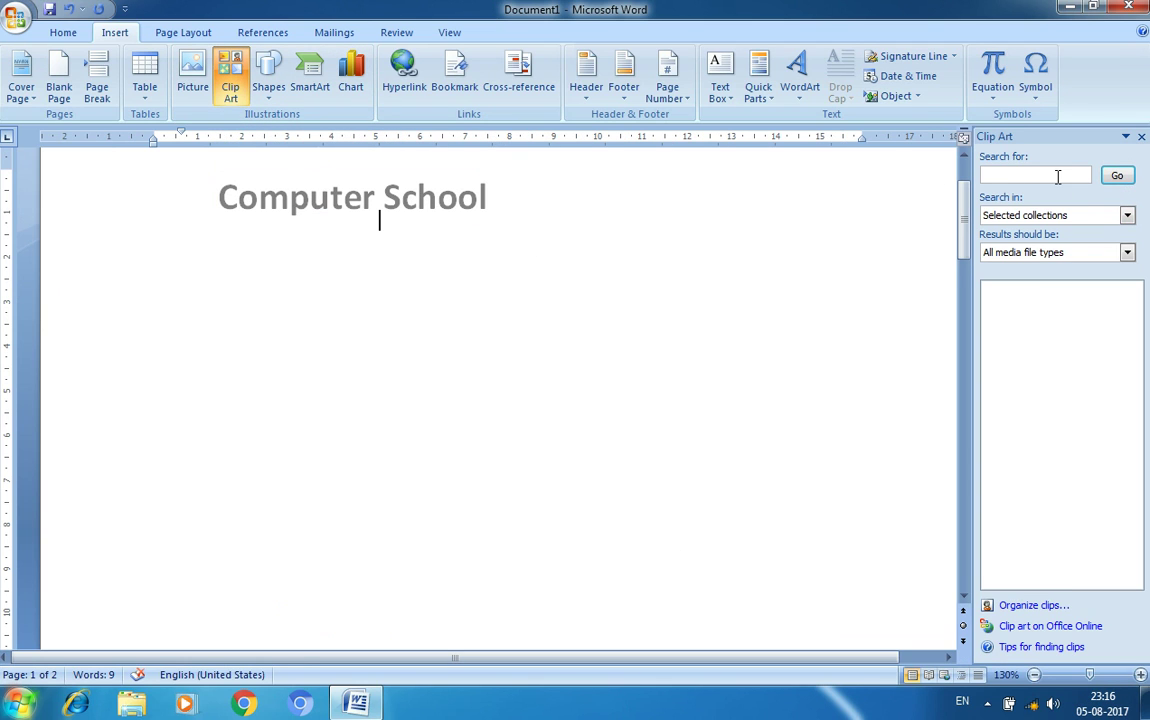
{"action": "left_click", "coordinate": [1057, 177]}
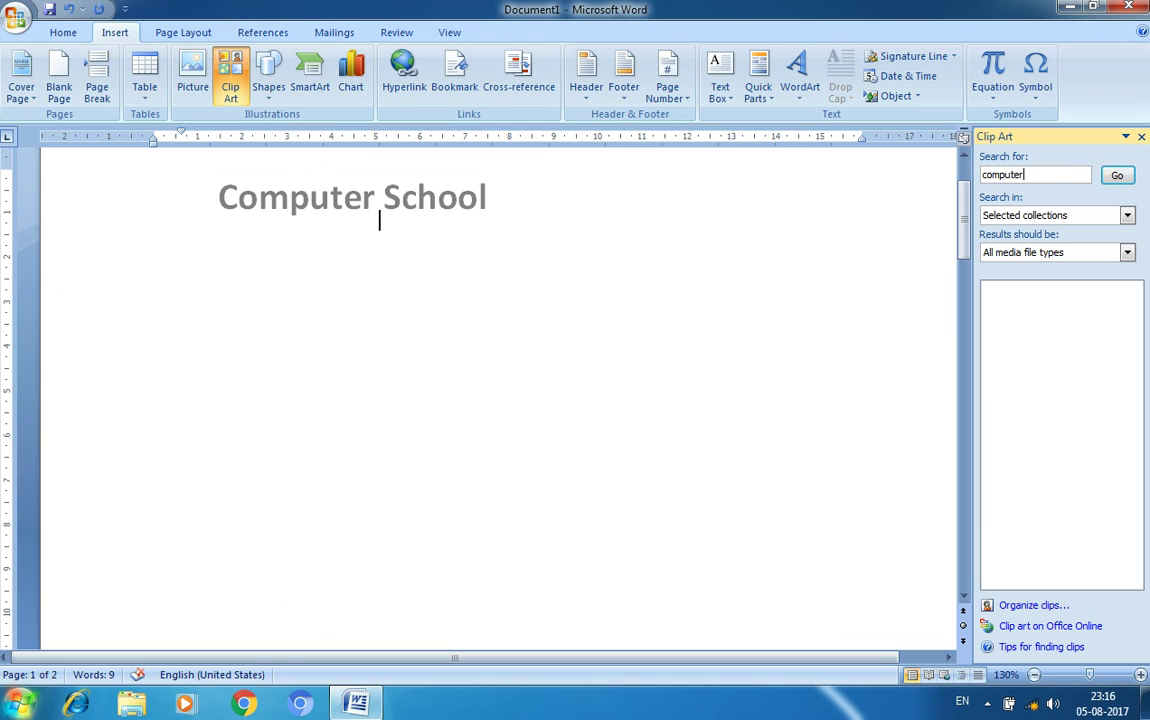
{"action": "left_click", "coordinate": [1117, 175]}
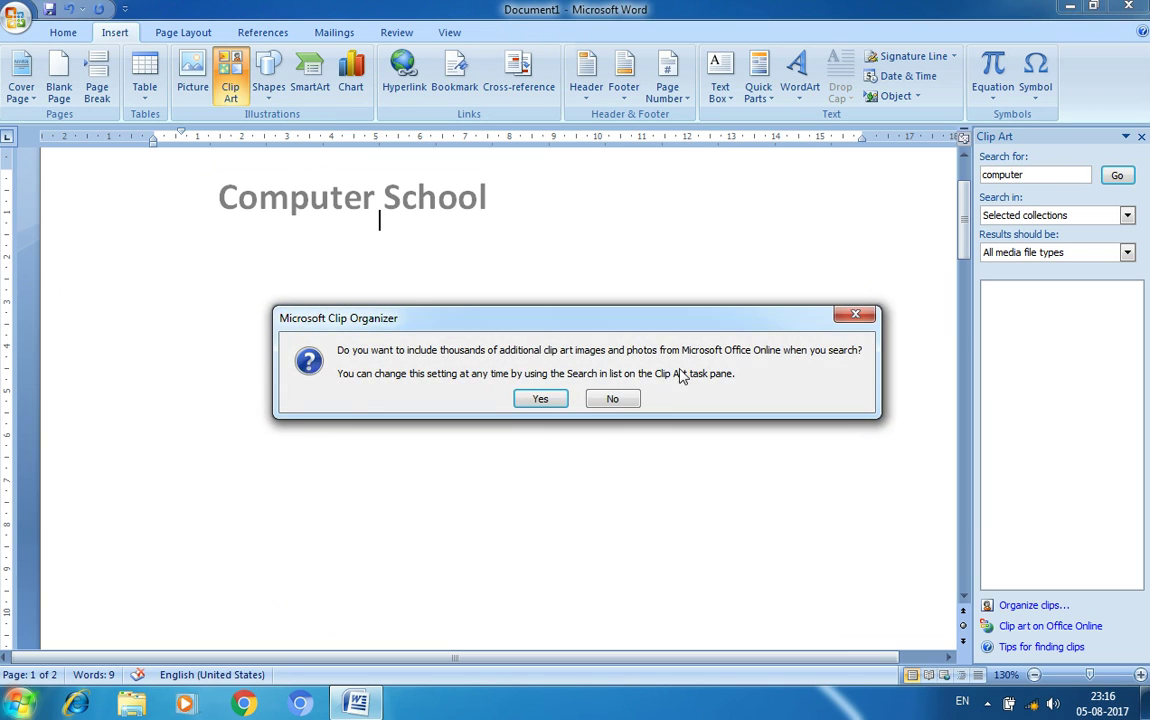
{"action": "left_click", "coordinate": [612, 398]}
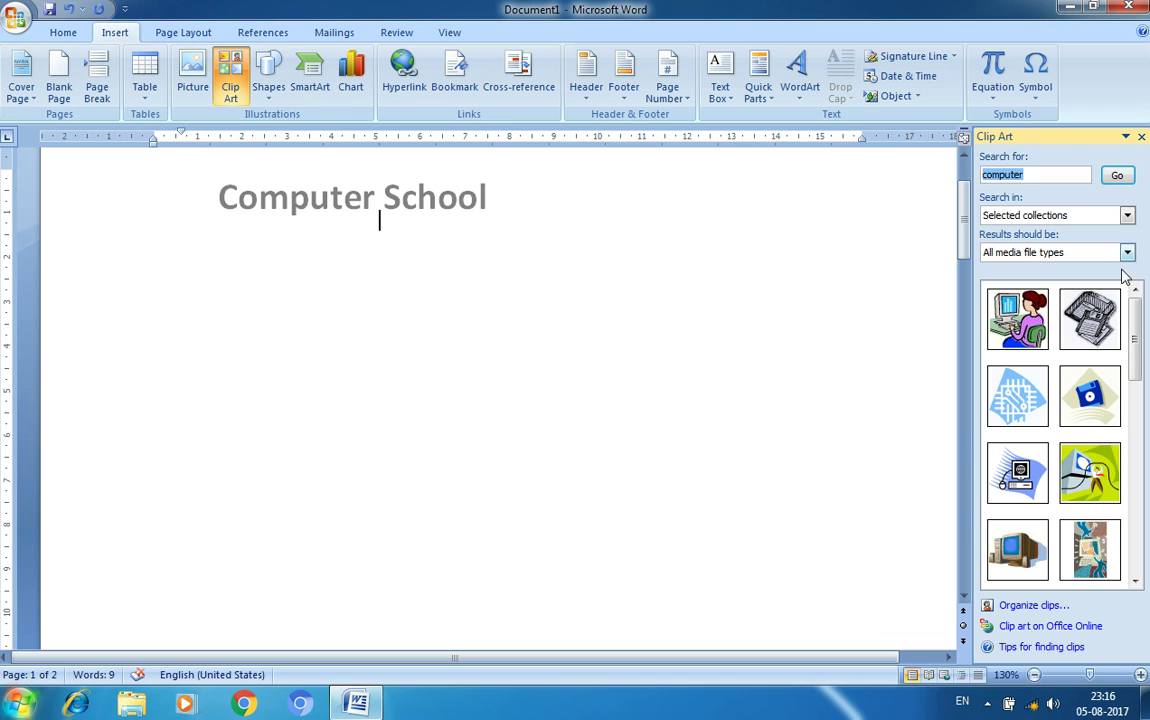
{"action": "left_click", "coordinate": [1017, 318]}
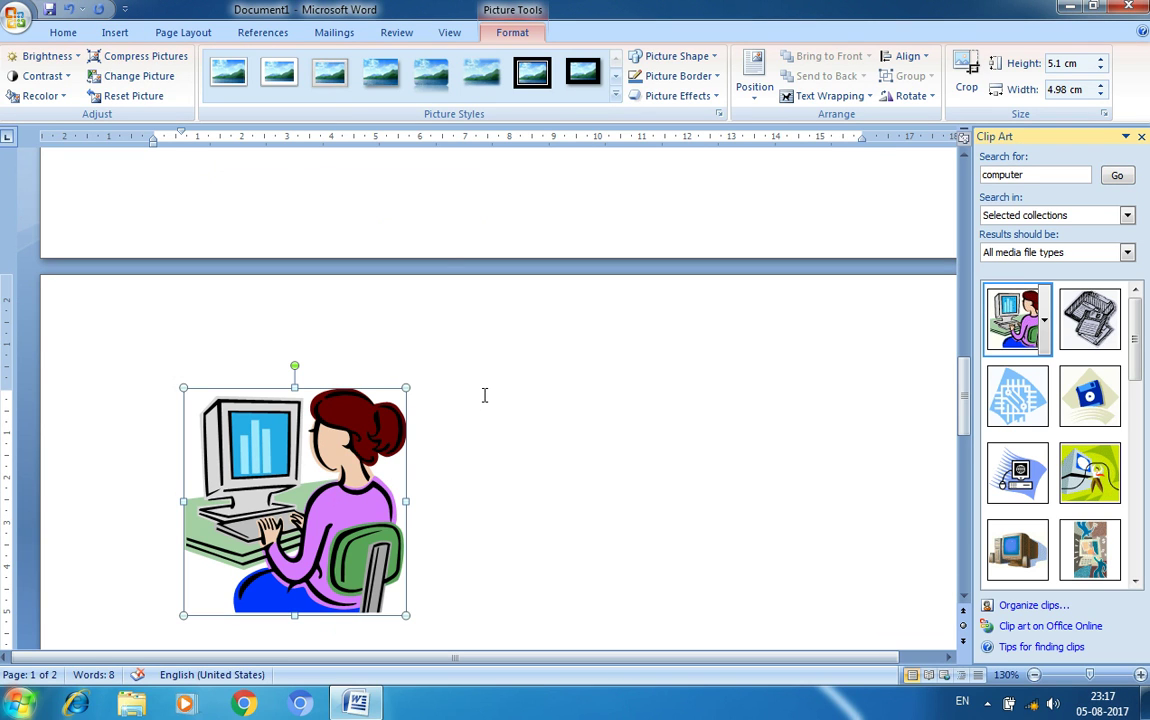
{"action": "left_click", "coordinate": [1141, 136]}
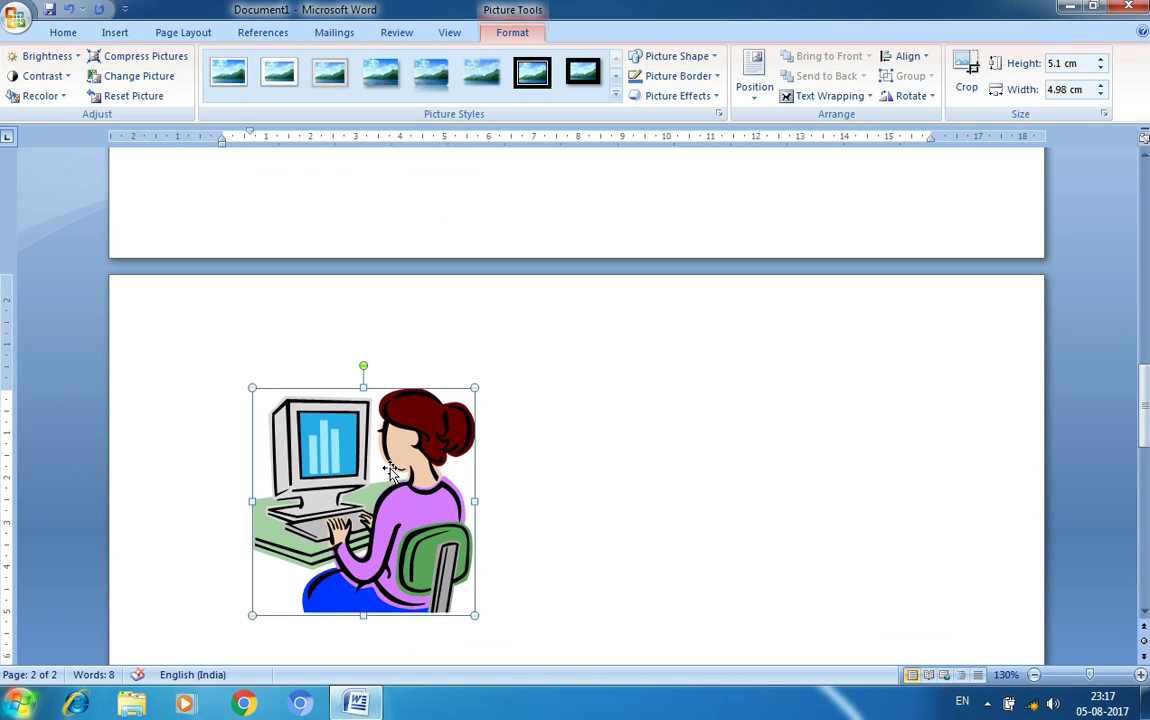
Set the clip art picture's text wrapping to Tight and check its placement on the cover page.
{"action": "left_click", "coordinate": [866, 97]}
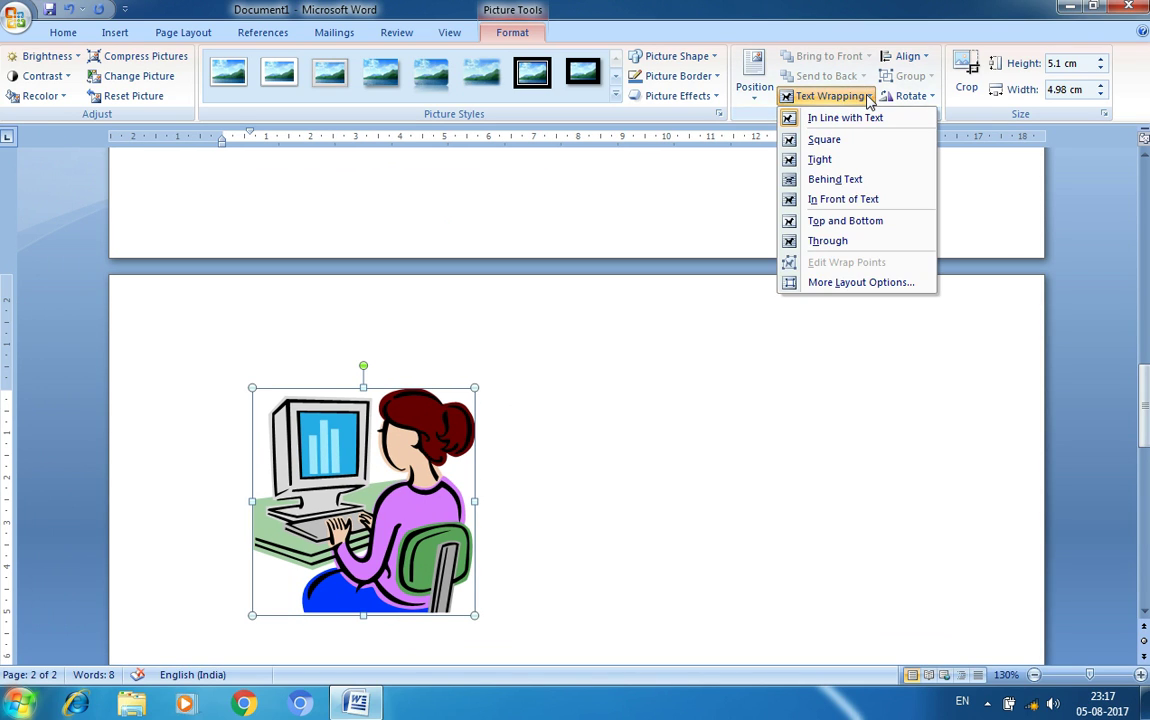
{"action": "left_click", "coordinate": [837, 160]}
{"action": "scroll", "coordinate": [647, 426], "scroll_direction": "up", "scroll_amount": 15}
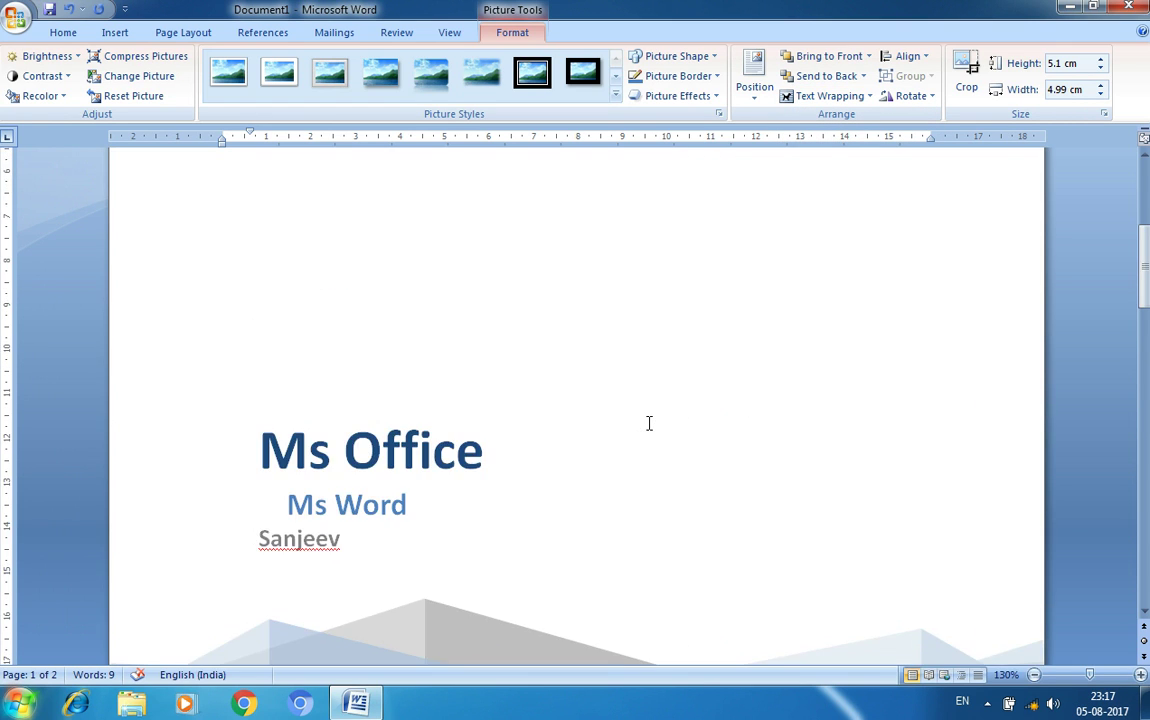
{"action": "scroll", "coordinate": [649, 423], "scroll_direction": "up", "scroll_amount": 2}
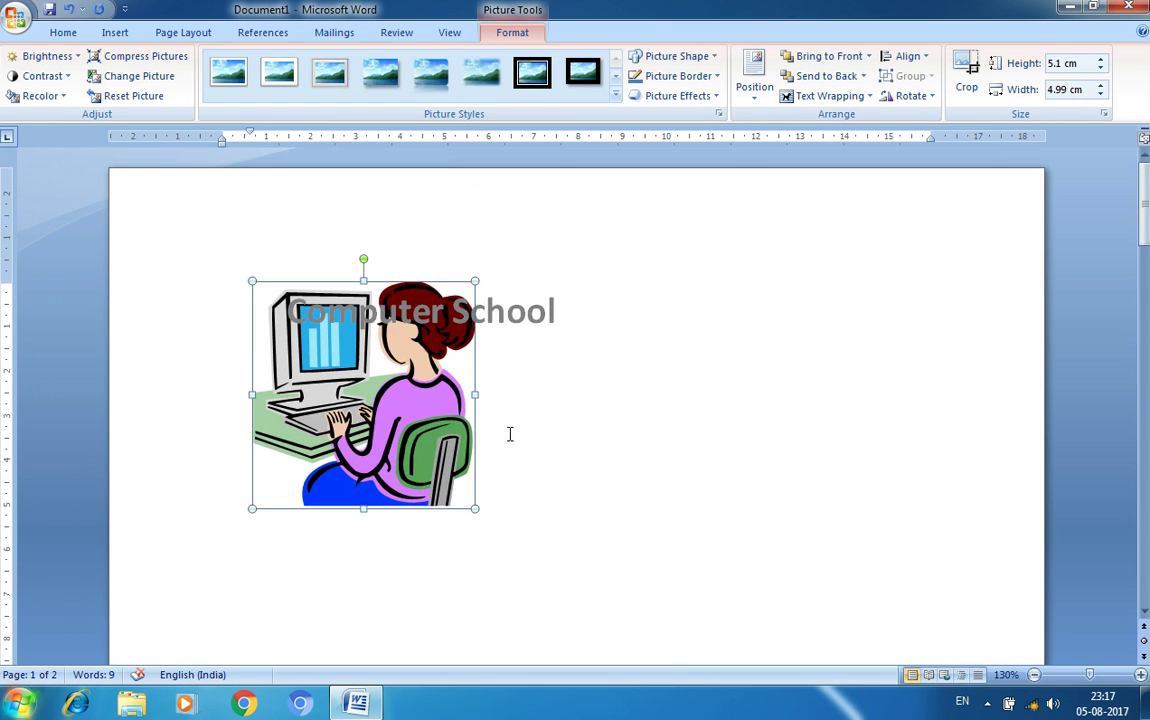
Try to select the clip art overlapping the company name, undo the wrapping change, and try to move the picture up.
{"action": "left_click", "coordinate": [349, 381]}
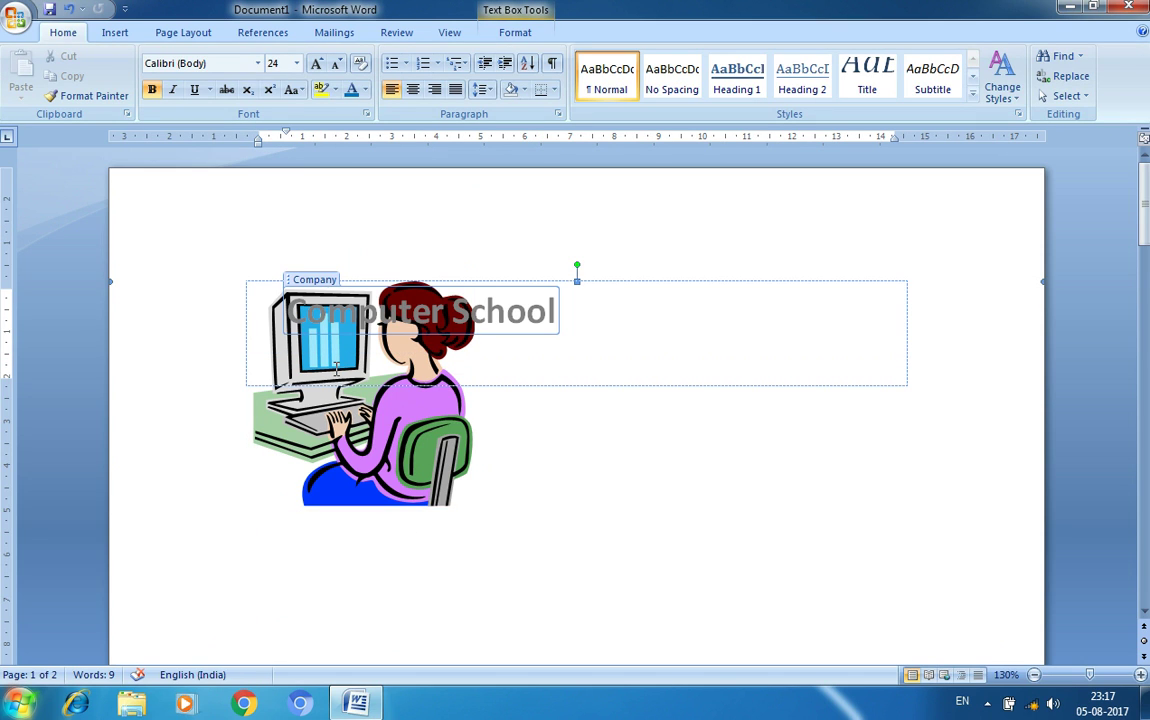
{"action": "left_click", "coordinate": [377, 406]}
{"action": "key", "text": "Escape"}
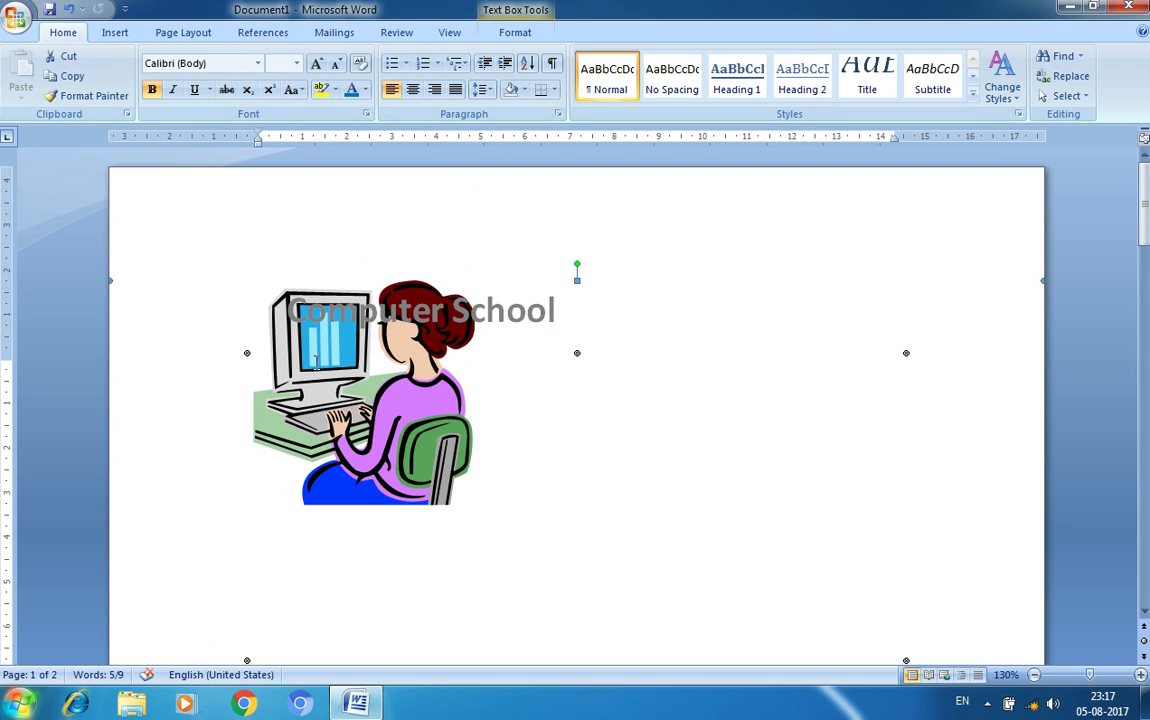
{"action": "left_click", "coordinate": [389, 393]}
{"action": "left_click", "coordinate": [304, 308]}
{"action": "key", "text": "Escape"}
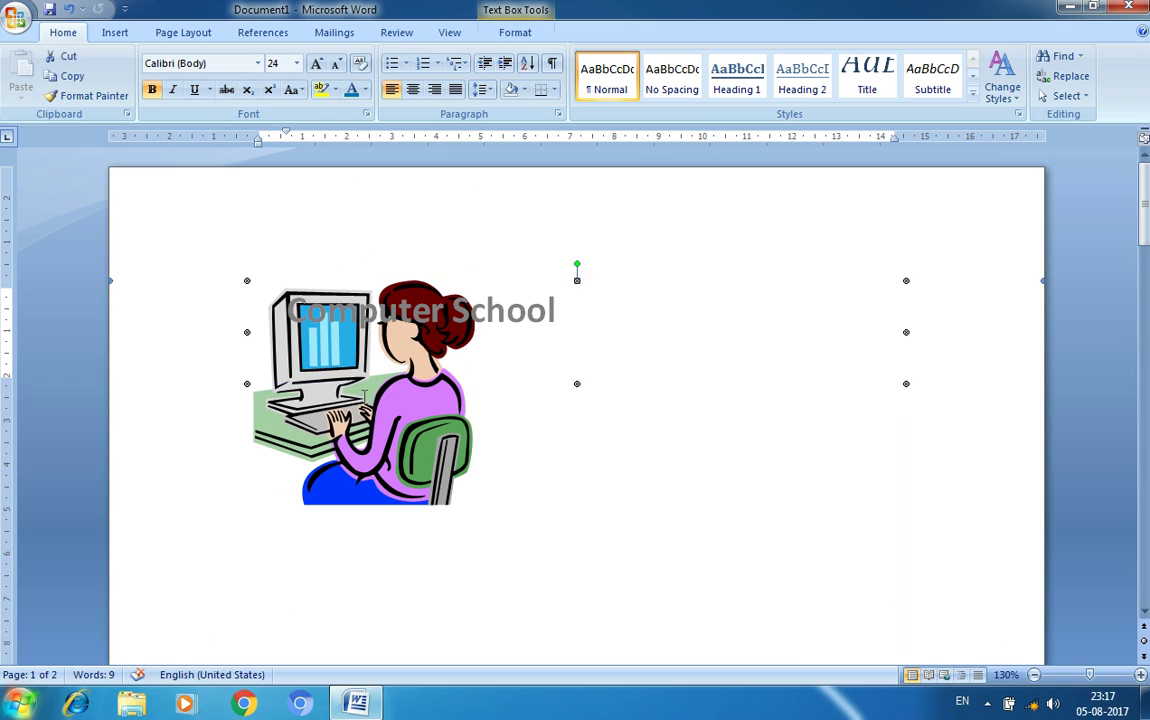
{"action": "left_click", "coordinate": [322, 356]}
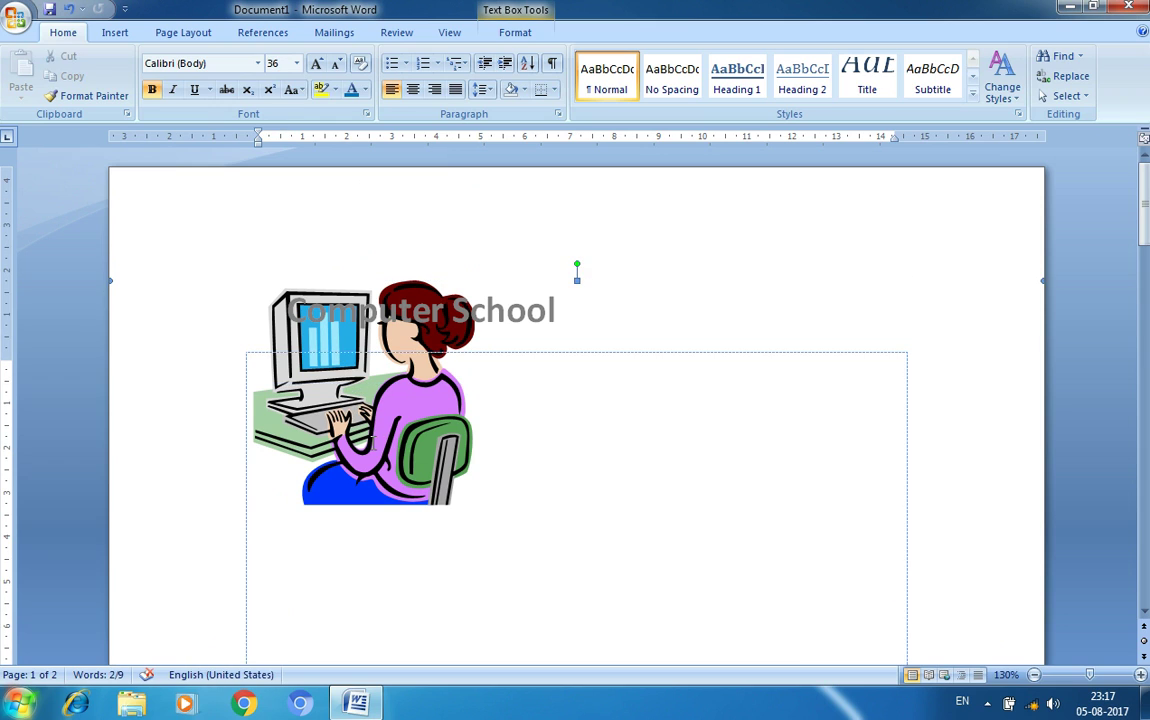
{"action": "left_click", "coordinate": [267, 343]}
{"action": "left_click", "coordinate": [358, 392]}
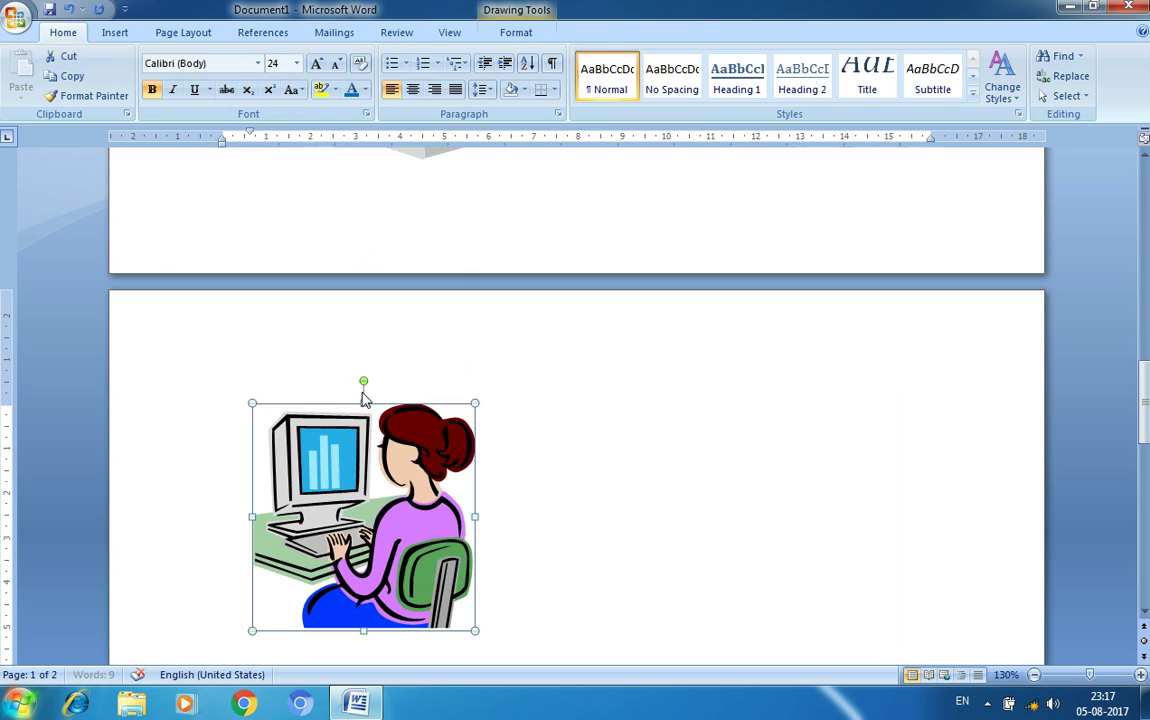
{"action": "left_click_drag", "start_coordinate": [350, 470], "coordinate": [480, 331]}
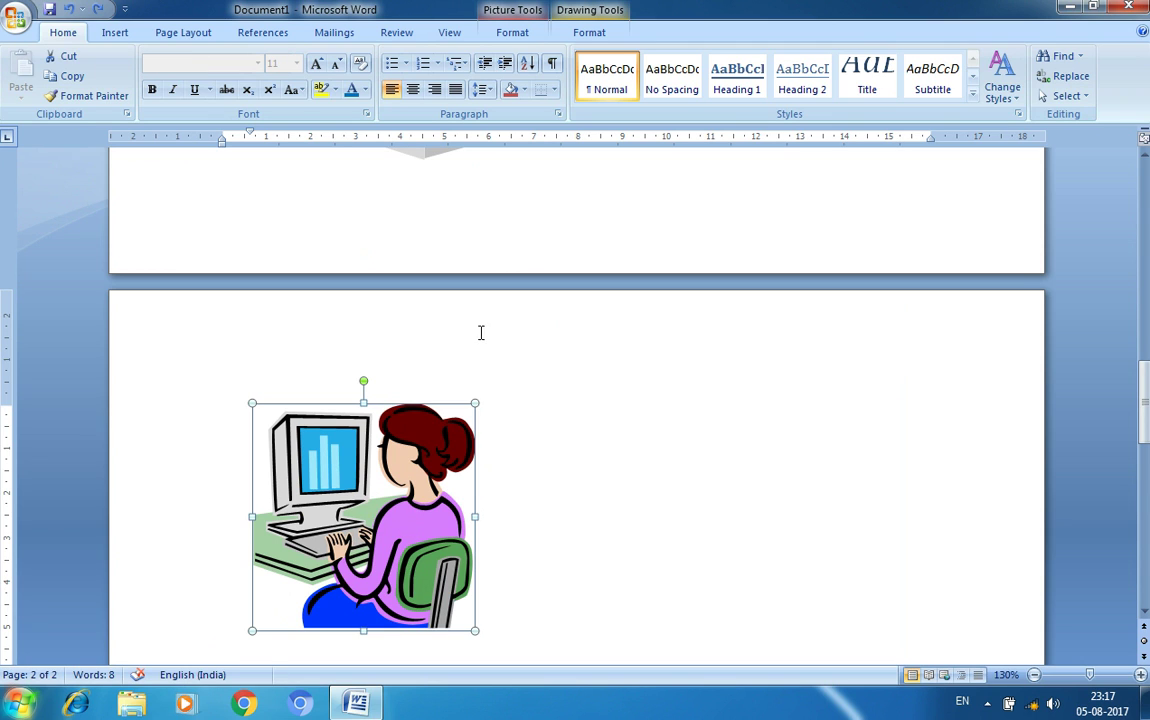
Cut the clip art from the second page and paste it below "Computer School" on the cover page, leaving three blank lines between.
{"action": "right_click", "coordinate": [378, 467]}
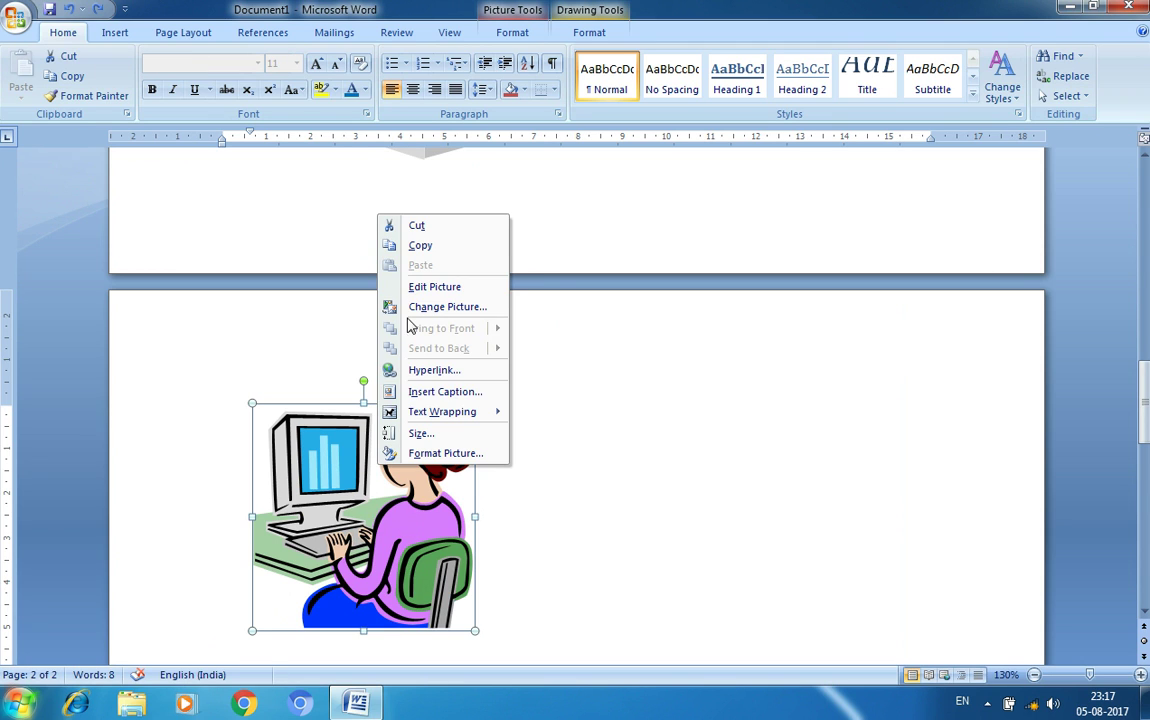
{"action": "left_click", "coordinate": [424, 227]}
{"action": "left_click", "coordinate": [568, 320]}
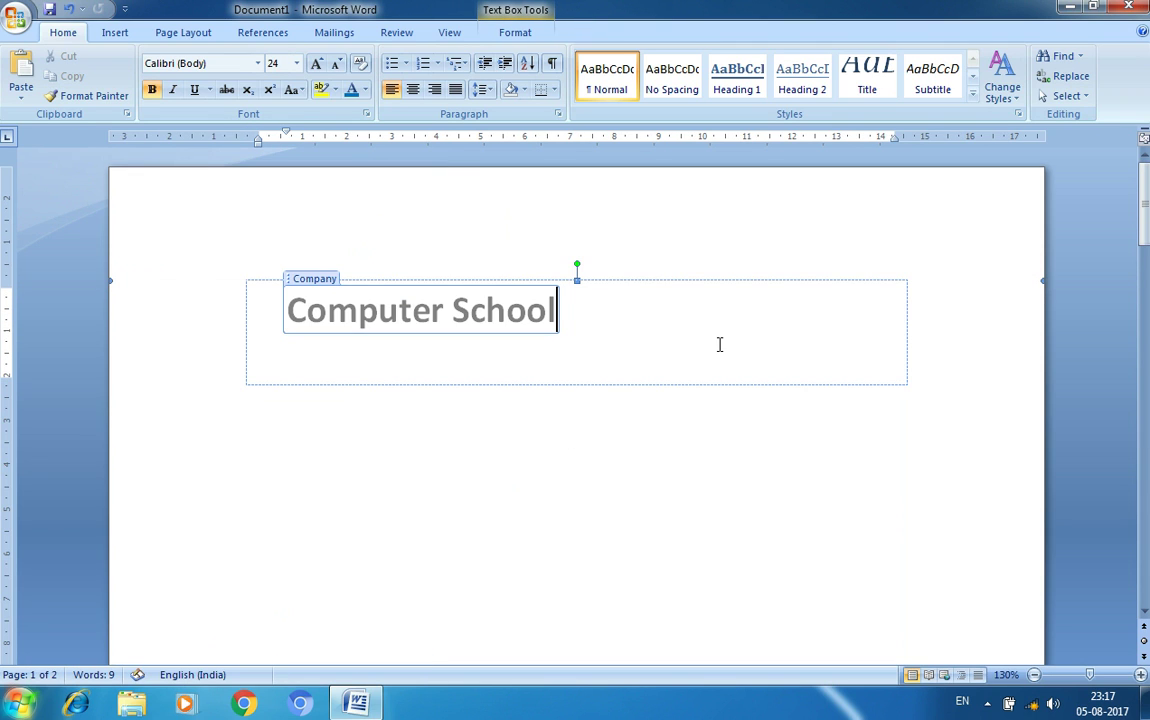
{"action": "key", "text": "Return"}
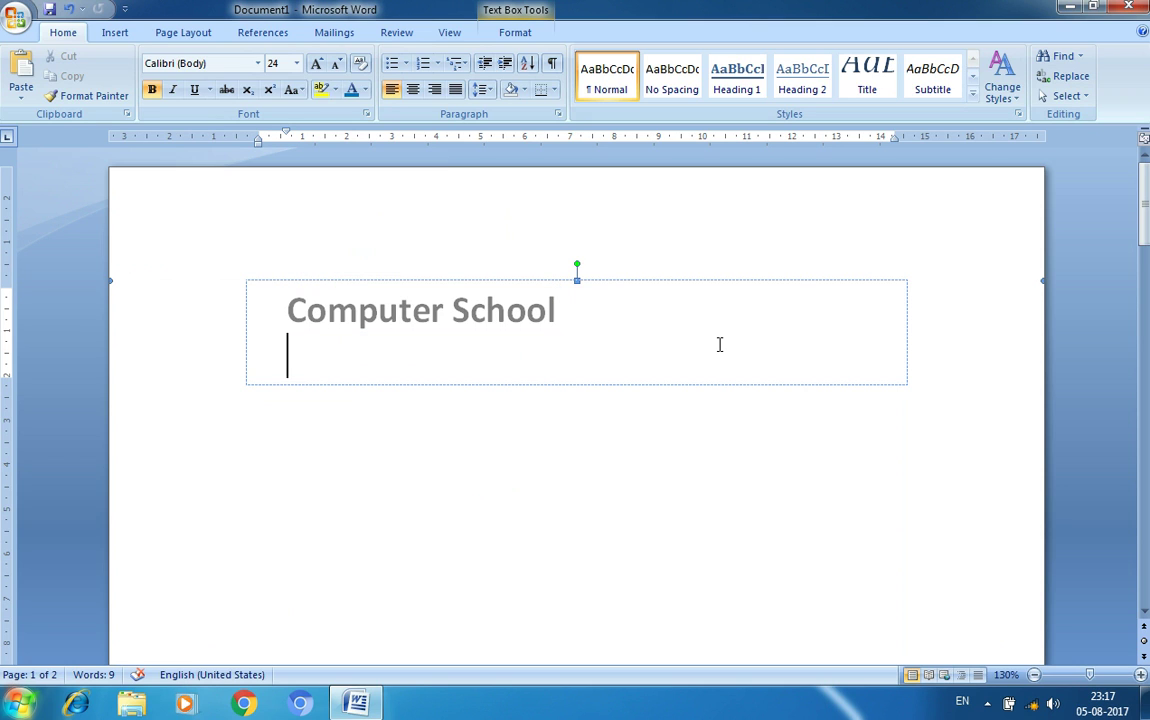
{"action": "key", "text": "Return"}
{"action": "key", "text": "Return"}
{"action": "key", "text": "Return"}
{"action": "key", "text": "ctrl+v"}
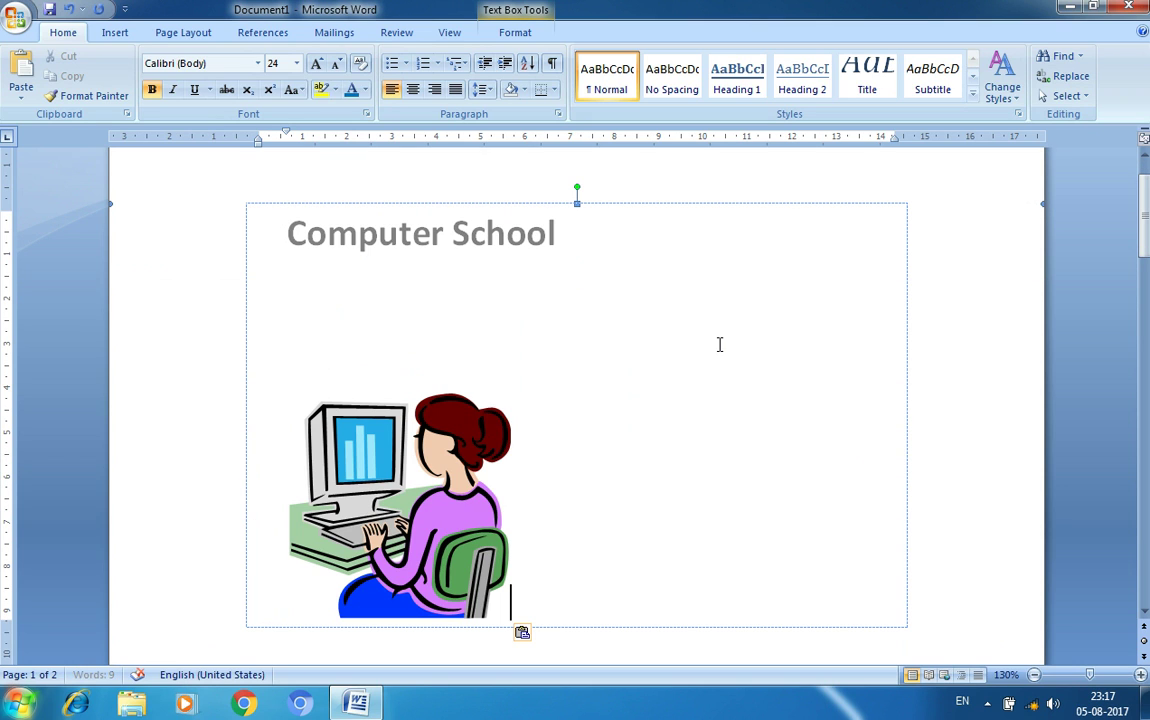
{"action": "left_click", "coordinate": [932, 372]}
Review the cover page layout from the company name and picture down to the title, subtitle and author.
{"action": "scroll", "coordinate": [586, 516], "scroll_direction": "down", "scroll_amount": 3}
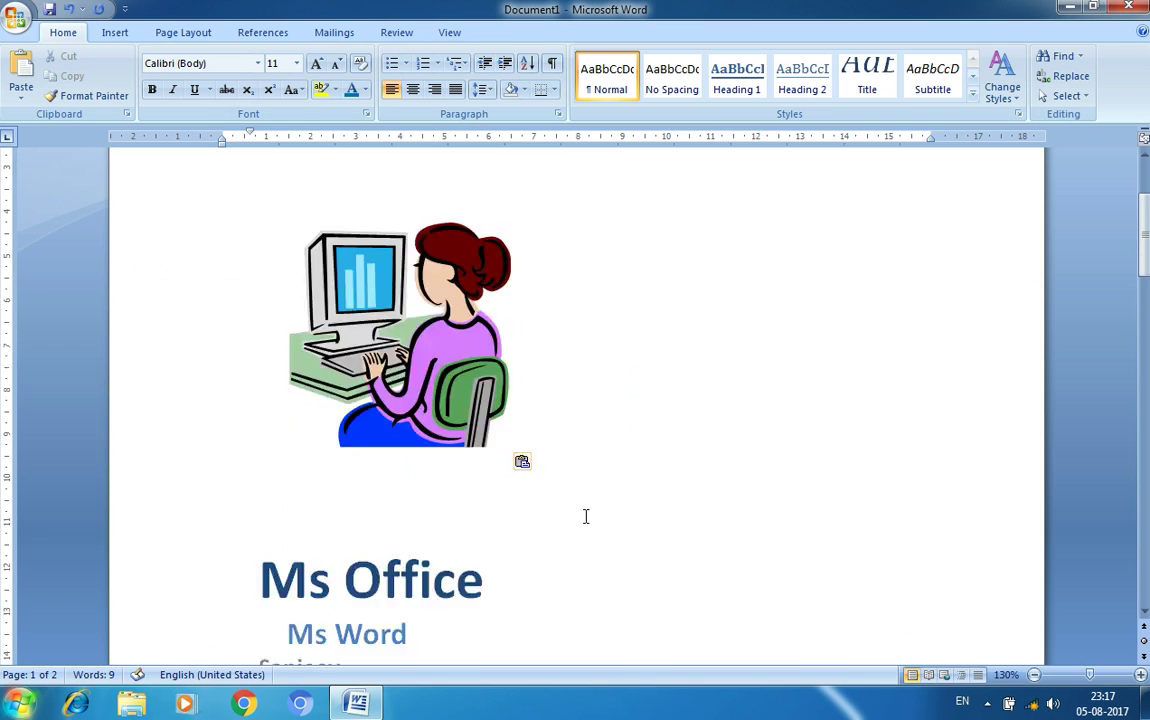
{"action": "scroll", "coordinate": [586, 516], "scroll_direction": "down", "scroll_amount": 3}
{"action": "scroll", "coordinate": [586, 516], "scroll_direction": "up", "scroll_amount": 7}
{"action": "scroll", "coordinate": [588, 516], "scroll_direction": "down", "scroll_amount": 3}
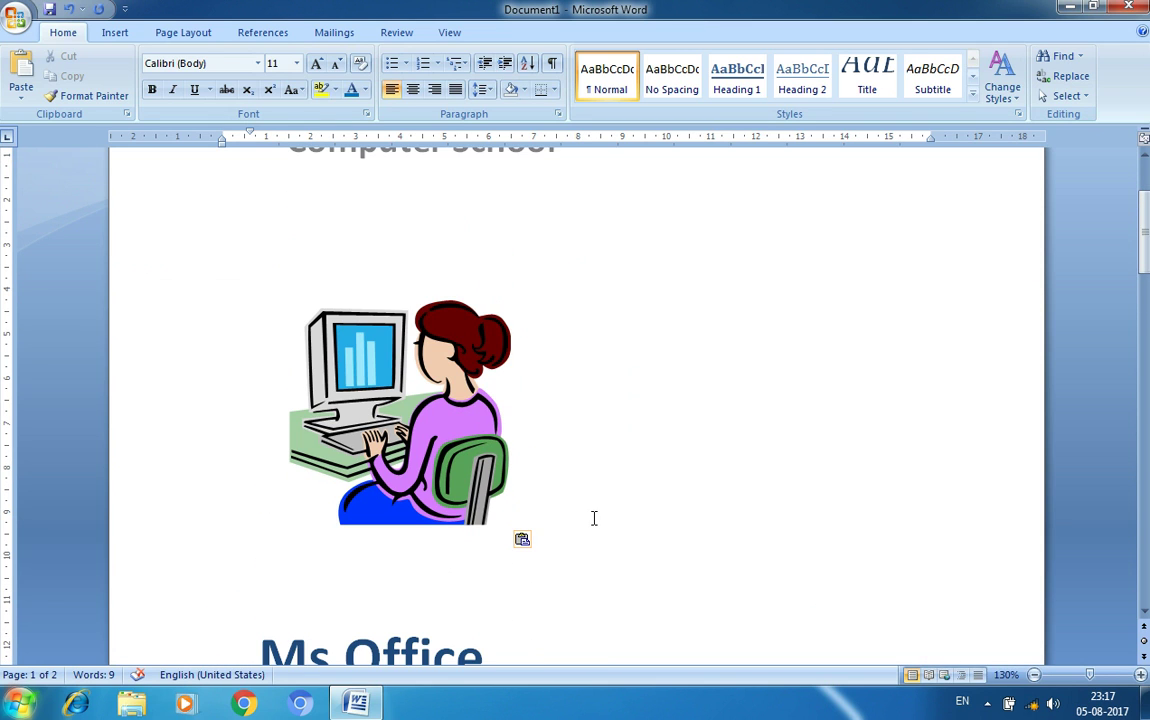
{"action": "scroll", "coordinate": [598, 517], "scroll_direction": "up", "scroll_amount": 3}
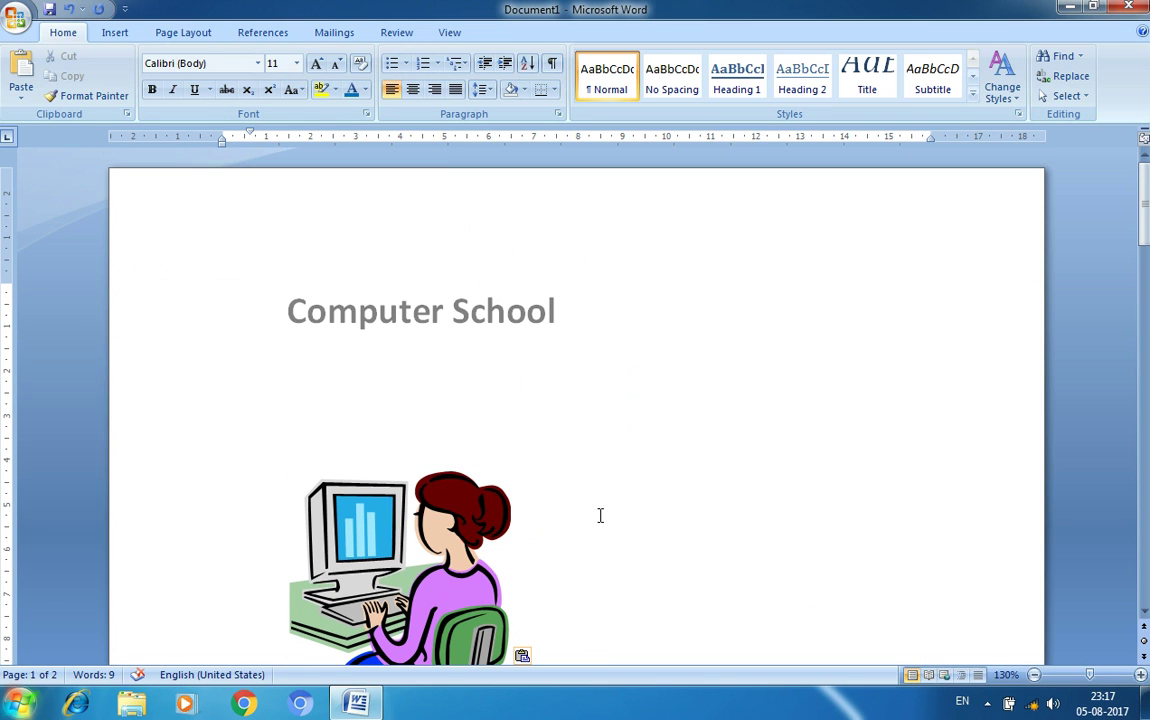
{"action": "scroll", "coordinate": [598, 518], "scroll_direction": "down", "scroll_amount": 4}
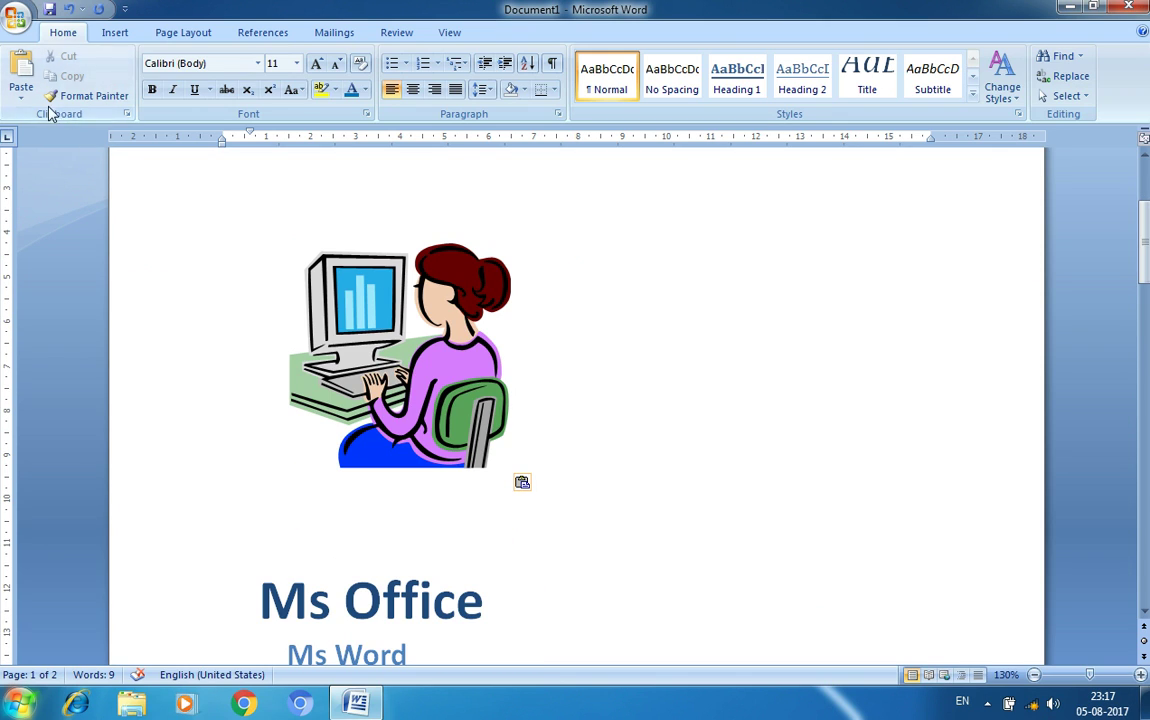
{"action": "scroll", "coordinate": [523, 371], "scroll_direction": "down", "scroll_amount": 5}
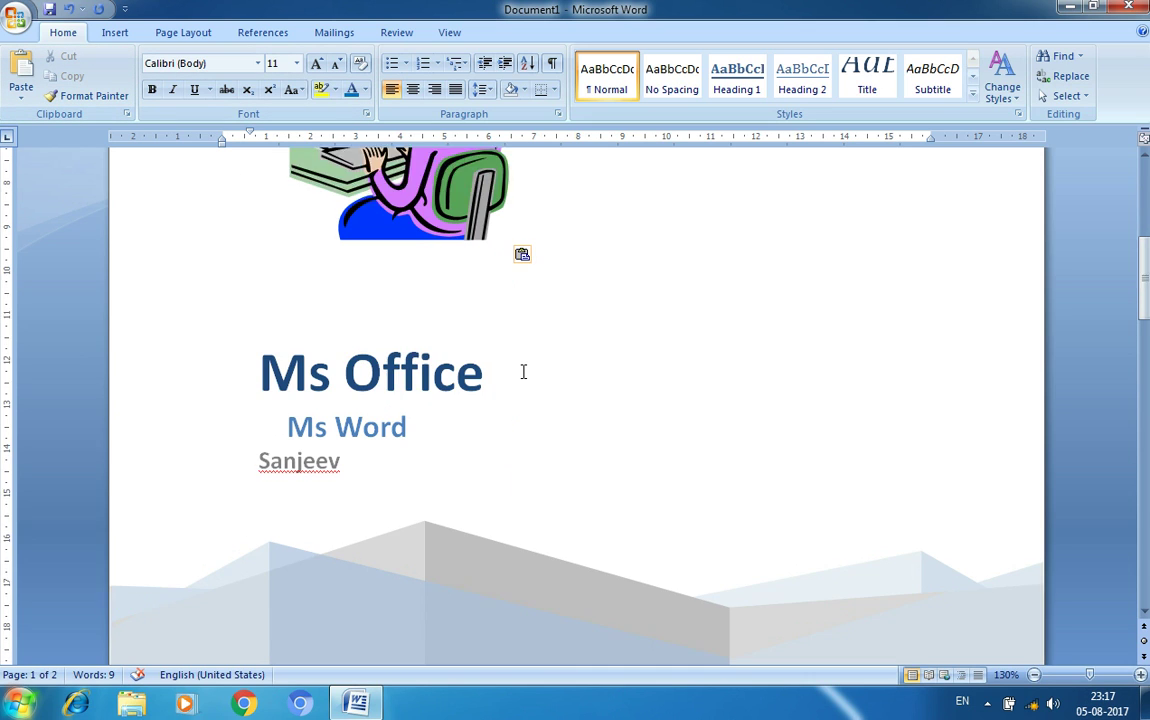
{"action": "scroll", "coordinate": [523, 371], "scroll_direction": "up", "scroll_amount": 6}
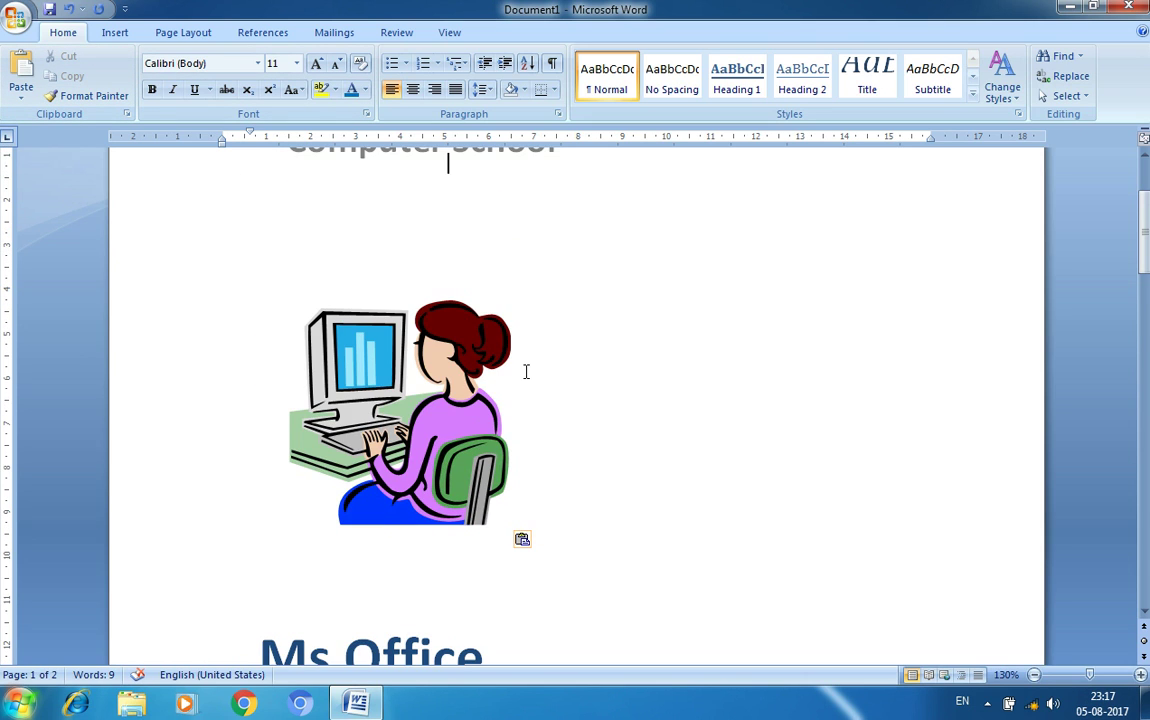
{"action": "scroll", "coordinate": [527, 371], "scroll_direction": "up", "scroll_amount": 3}
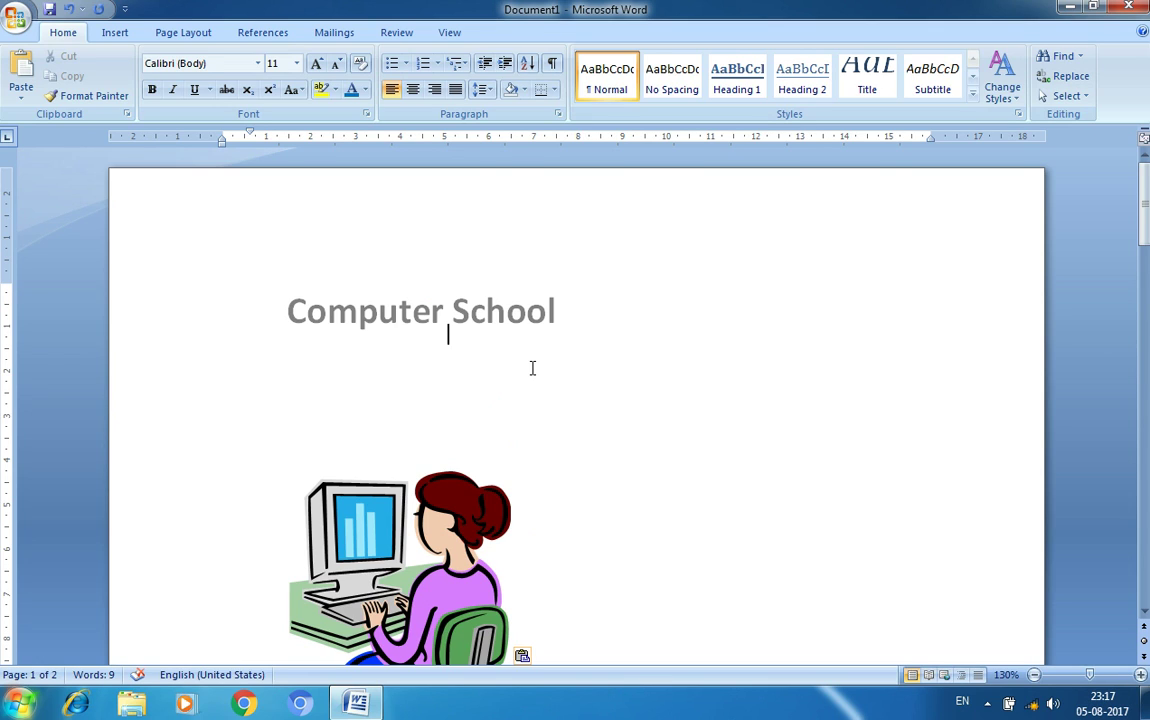
Select the cover page content, save it to the cover page gallery as "Computer School" under General, and check its gallery entry.
{"action": "left_click", "coordinate": [109, 35]}
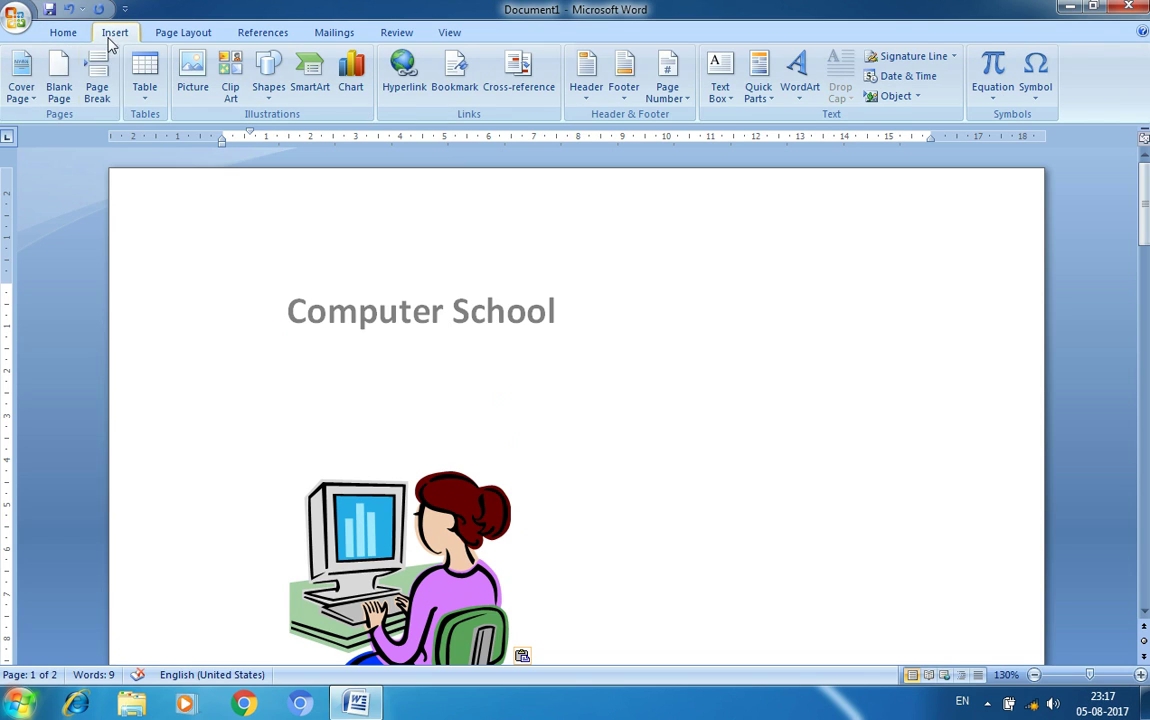
{"action": "triple_click", "coordinate": [249, 300]}
{"action": "left_click", "coordinate": [316, 311]}
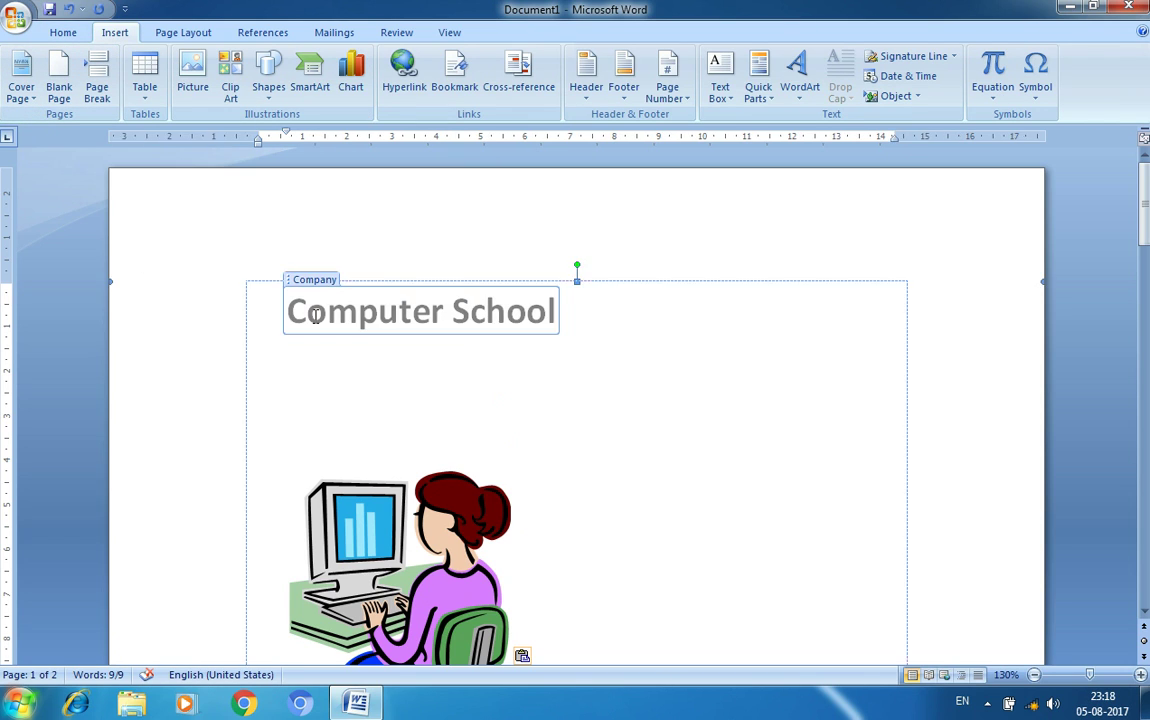
{"action": "triple_click", "coordinate": [262, 308]}
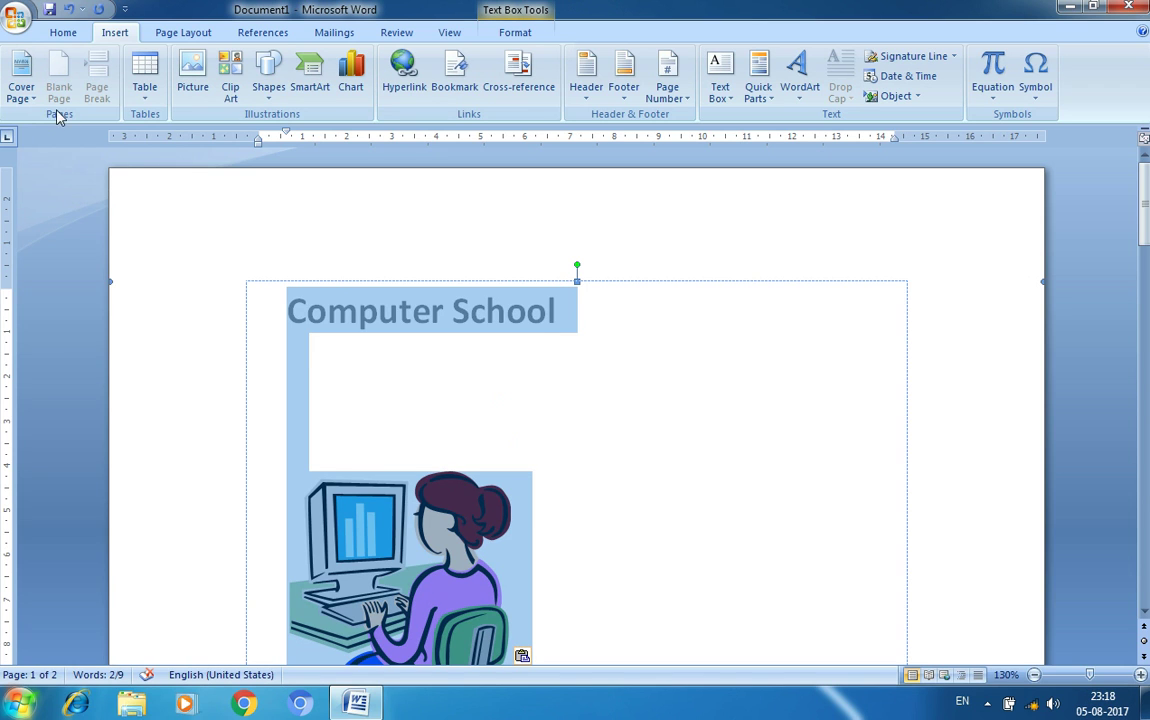
{"action": "left_click", "coordinate": [21, 88]}
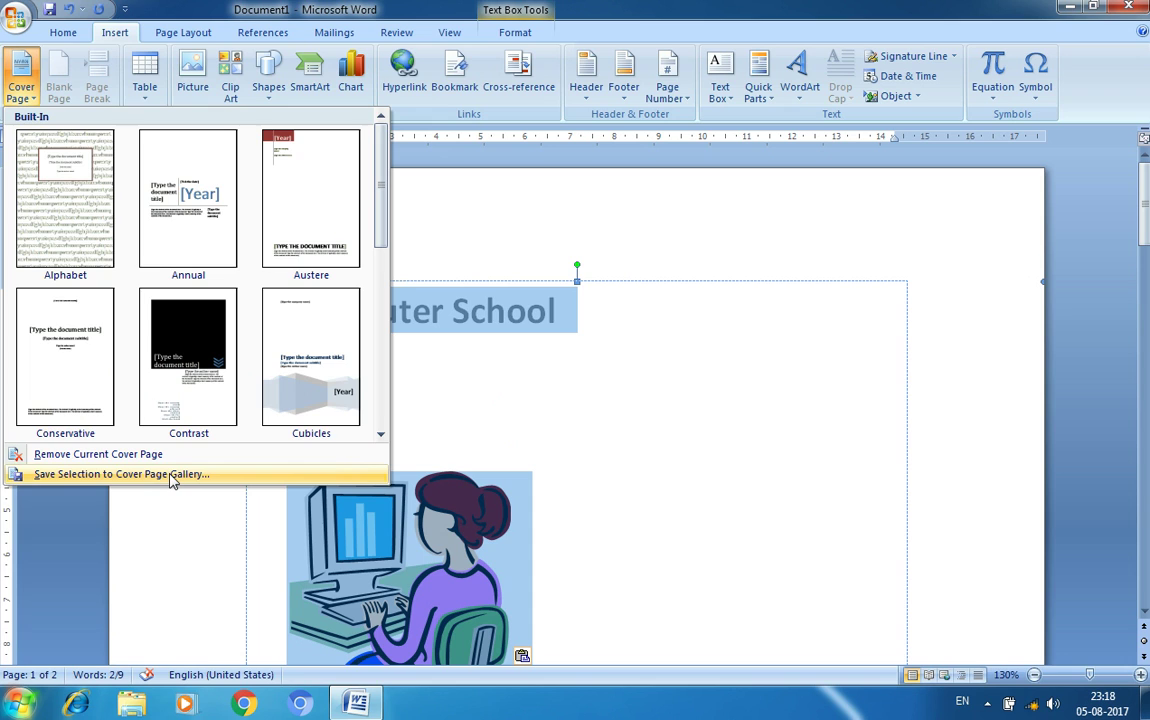
{"action": "left_click", "coordinate": [120, 474]}
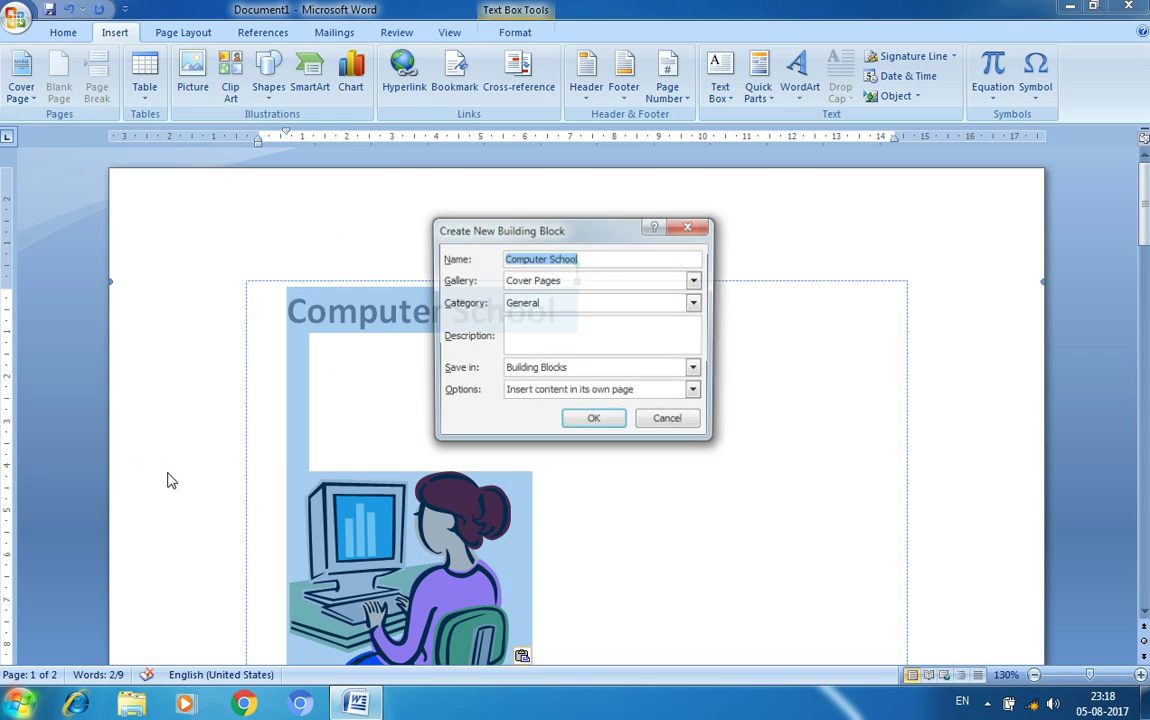
{"action": "left_click", "coordinate": [584, 425]}
{"action": "left_click", "coordinate": [21, 80]}
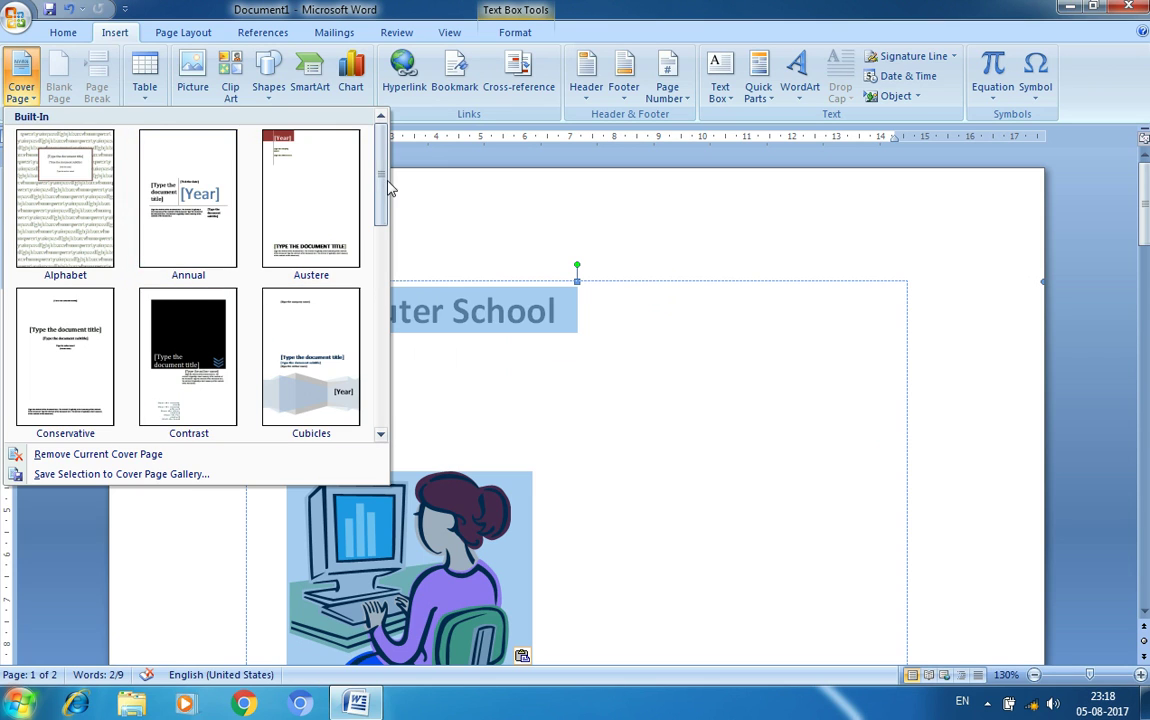
{"action": "left_click_drag", "start_coordinate": [380, 120], "coordinate": [393, 418]}
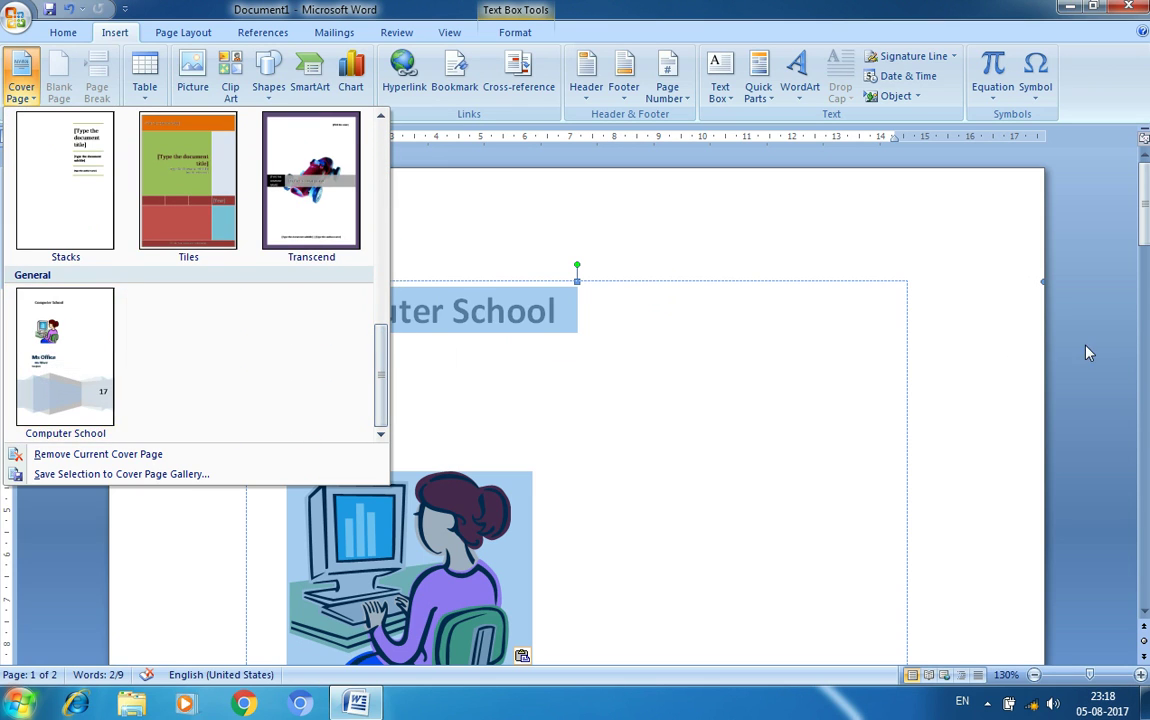
Insert the saved "Computer School" cover page from the General section of the gallery with the cursor on the second page.
{"action": "left_click", "coordinate": [943, 310]}
{"action": "scroll", "coordinate": [226, 360], "scroll_direction": "down", "scroll_amount": 10}
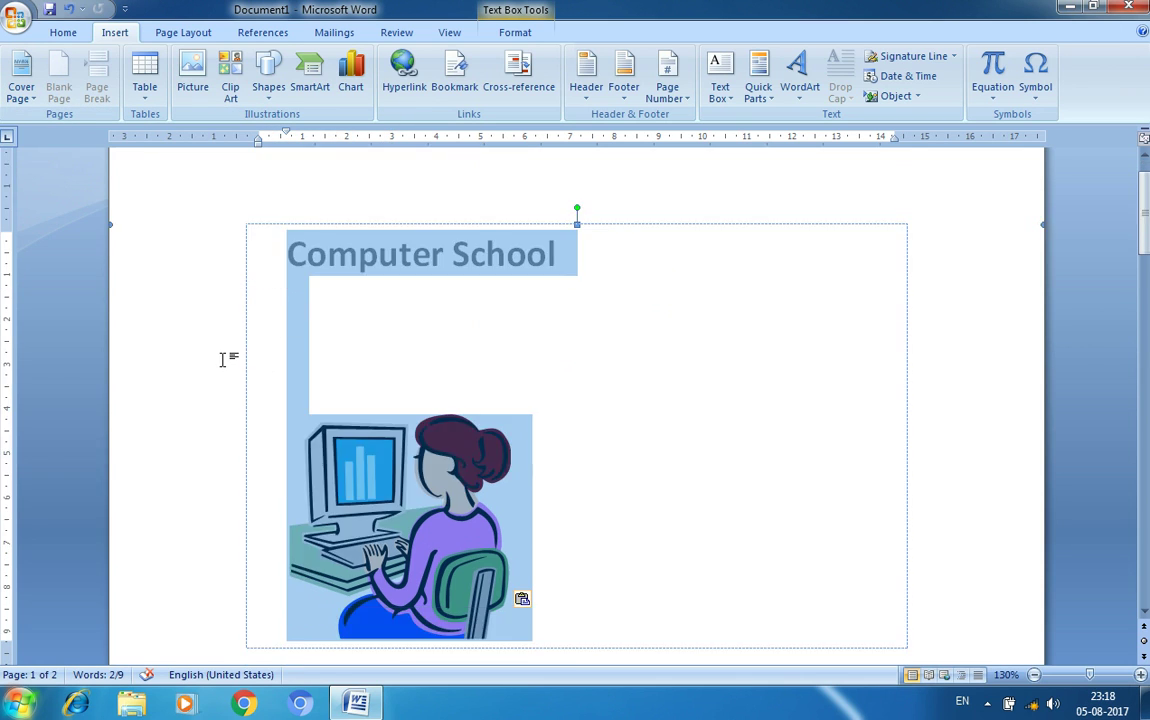
{"action": "scroll", "coordinate": [282, 436], "scroll_direction": "down", "scroll_amount": 6}
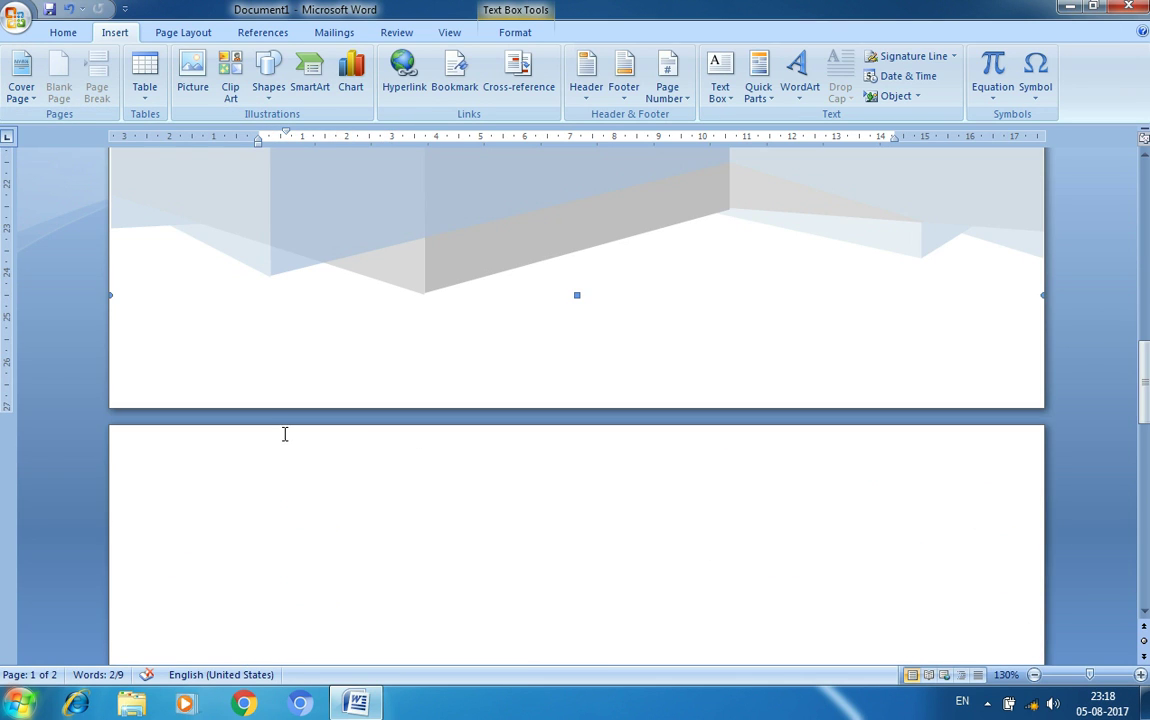
{"action": "left_click", "coordinate": [308, 517]}
{"action": "left_click", "coordinate": [21, 78]}
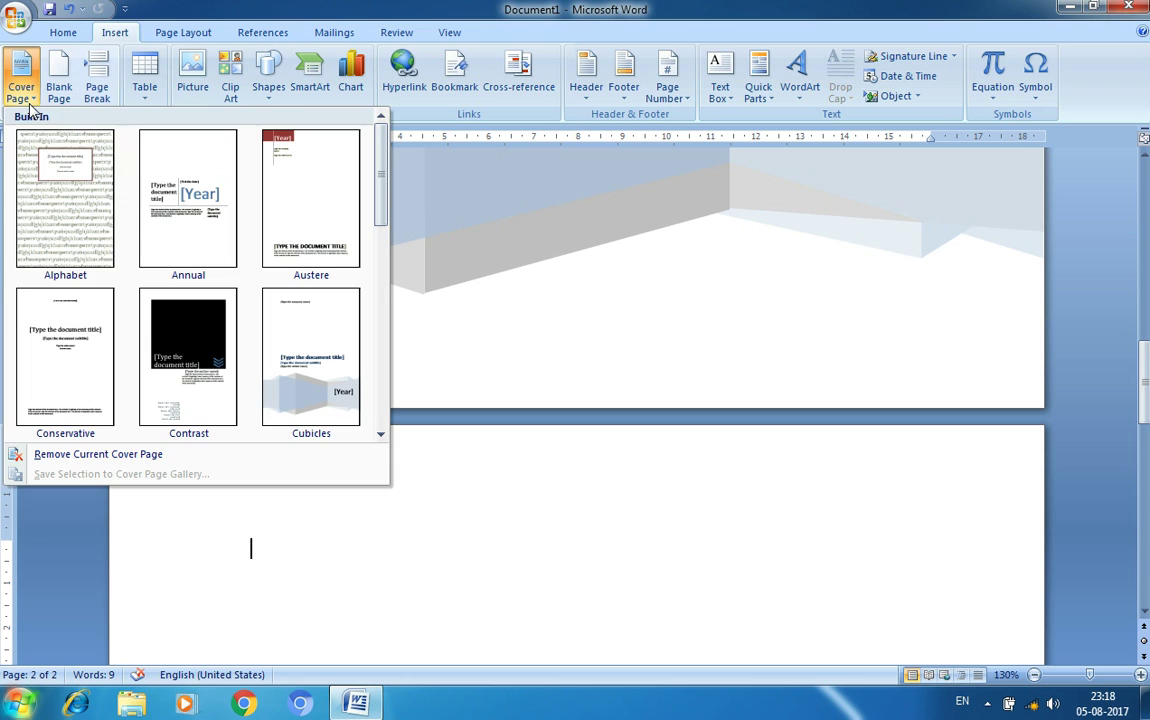
{"action": "left_click_drag", "start_coordinate": [381, 185], "coordinate": [384, 400]}
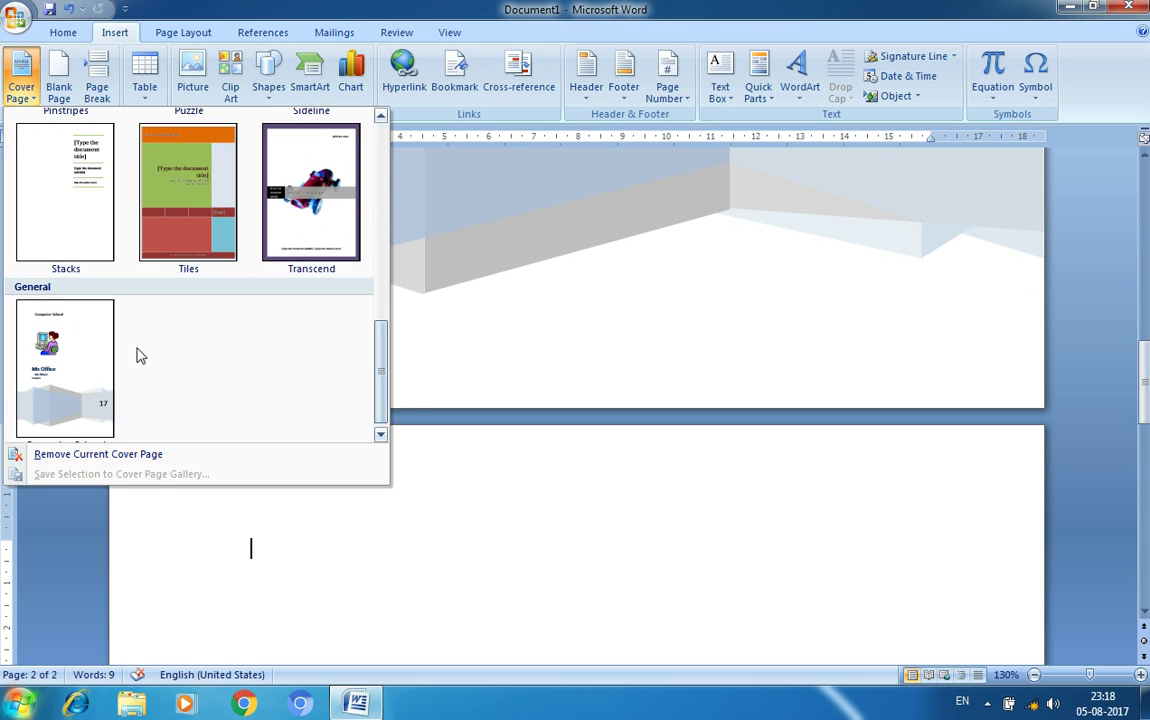
{"action": "left_click", "coordinate": [110, 369]}
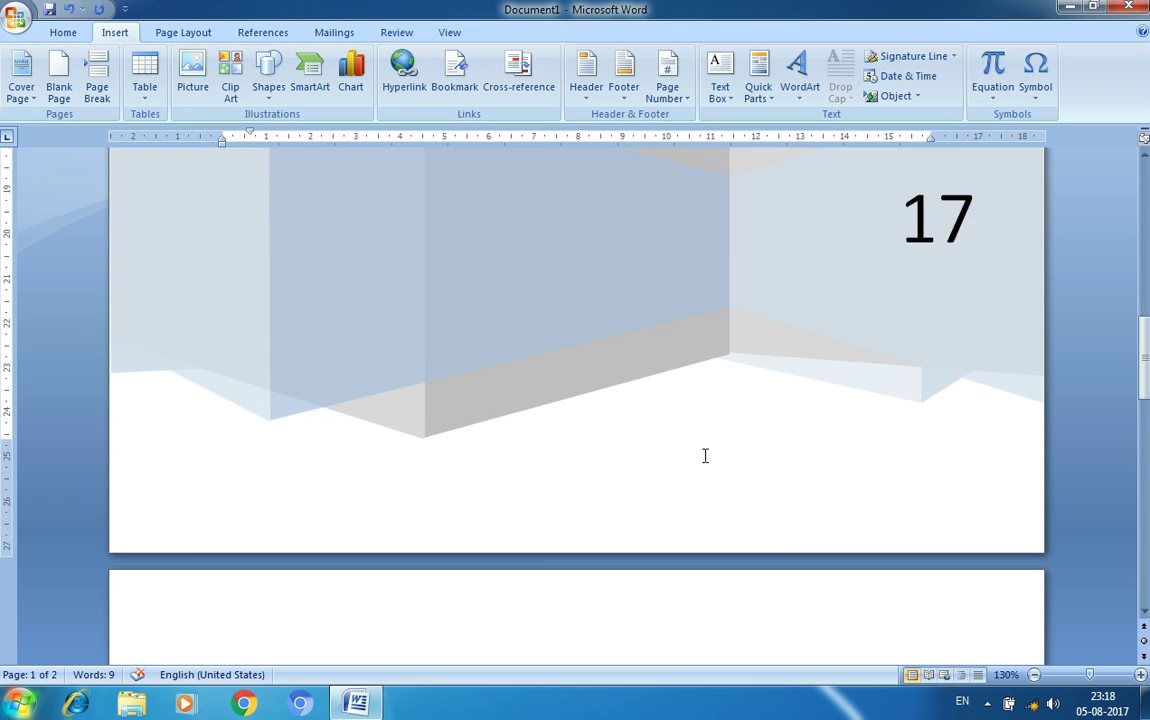
{"action": "scroll", "coordinate": [705, 455], "scroll_direction": "up", "scroll_amount": 4}
{"action": "scroll", "coordinate": [703, 454], "scroll_direction": "down", "scroll_amount": 15}
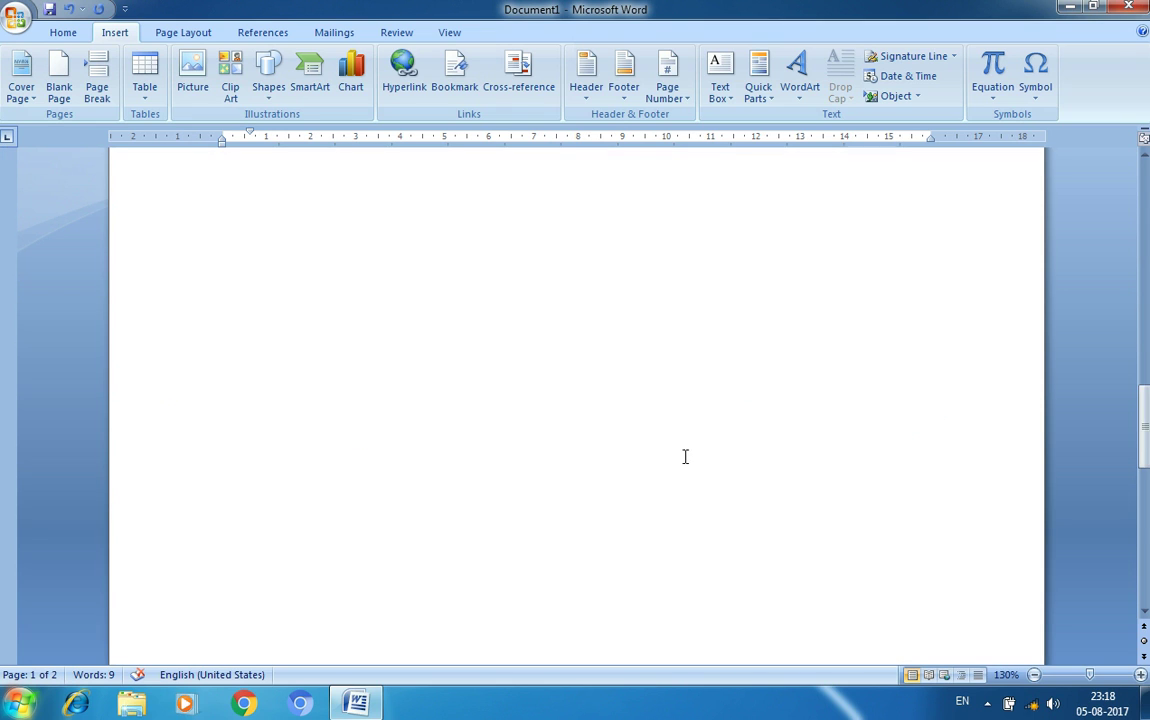
{"action": "scroll", "coordinate": [677, 451], "scroll_direction": "up", "scroll_amount": 10}
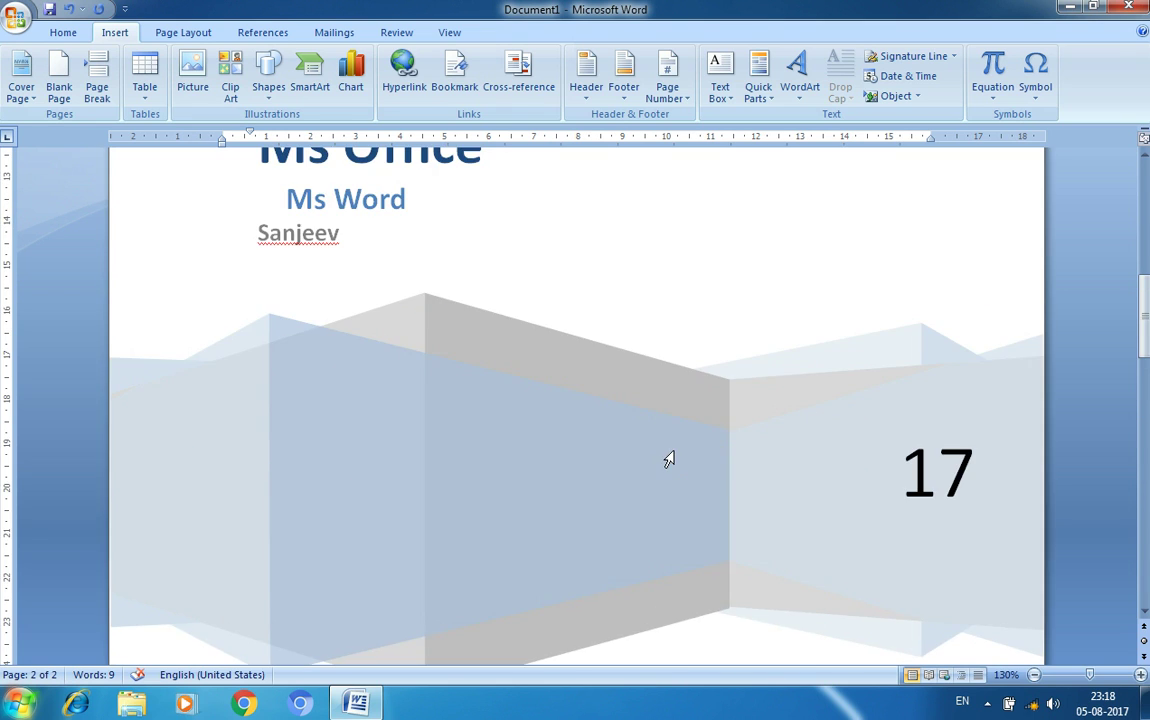
{"action": "scroll", "coordinate": [675, 451], "scroll_direction": "up", "scroll_amount": 5}
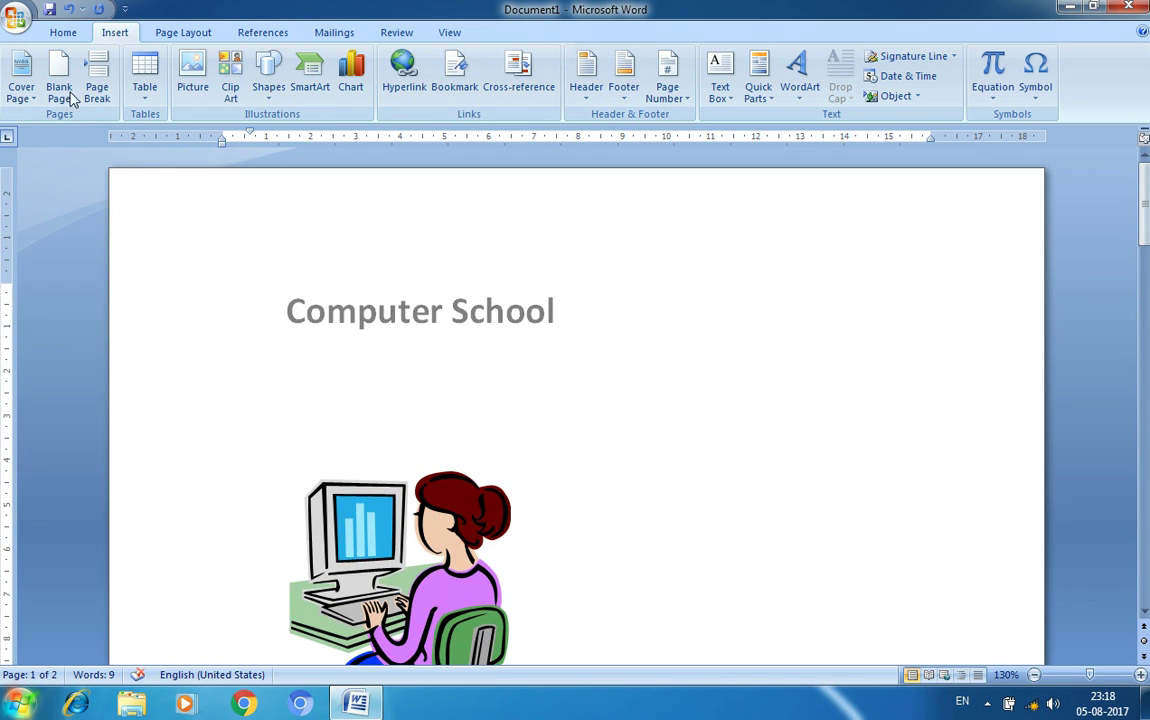
Replace the current cover page with the built-in Motion design and check how the existing details carry over.
{"action": "left_click", "coordinate": [26, 98]}
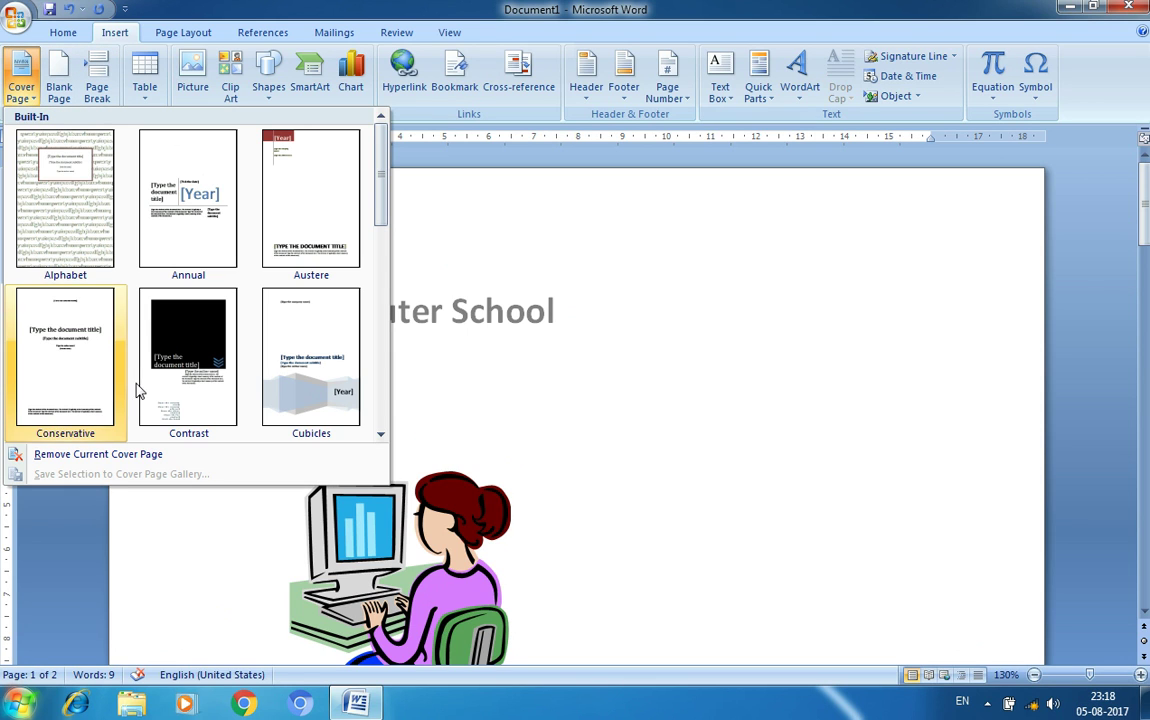
{"action": "left_click_drag", "start_coordinate": [380, 215], "coordinate": [370, 333]}
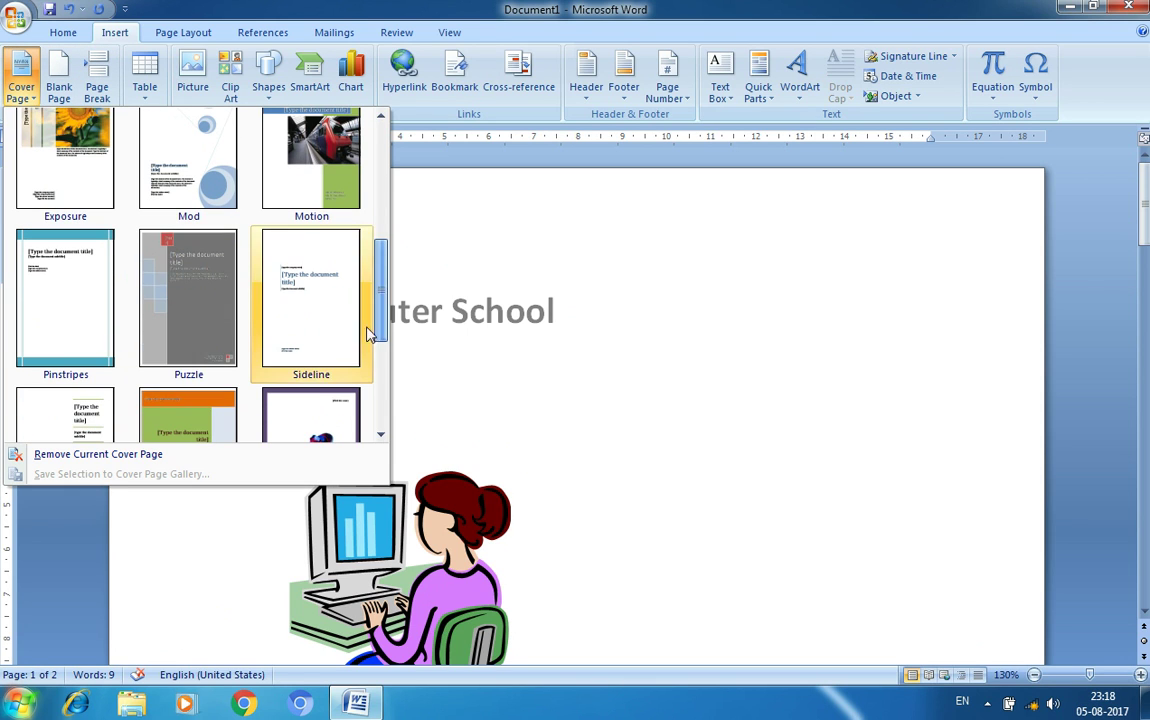
{"action": "left_click", "coordinate": [275, 152]}
{"action": "scroll", "coordinate": [475, 350], "scroll_direction": "down", "scroll_amount": 3}
{"action": "scroll", "coordinate": [475, 350], "scroll_direction": "down", "scroll_amount": 5}
{"action": "scroll", "coordinate": [475, 345], "scroll_direction": "up", "scroll_amount": 8}
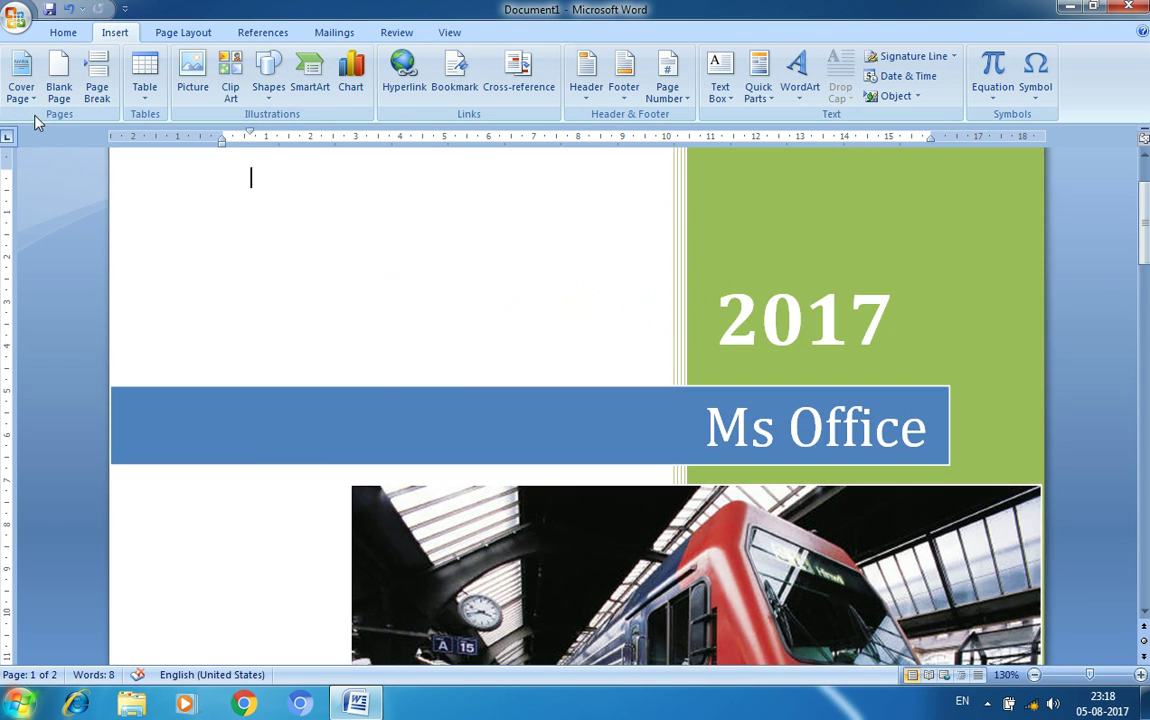
Look at the cover page gallery again and review the Motion cover's author, company and date lines and the following page.
{"action": "left_click", "coordinate": [21, 85]}
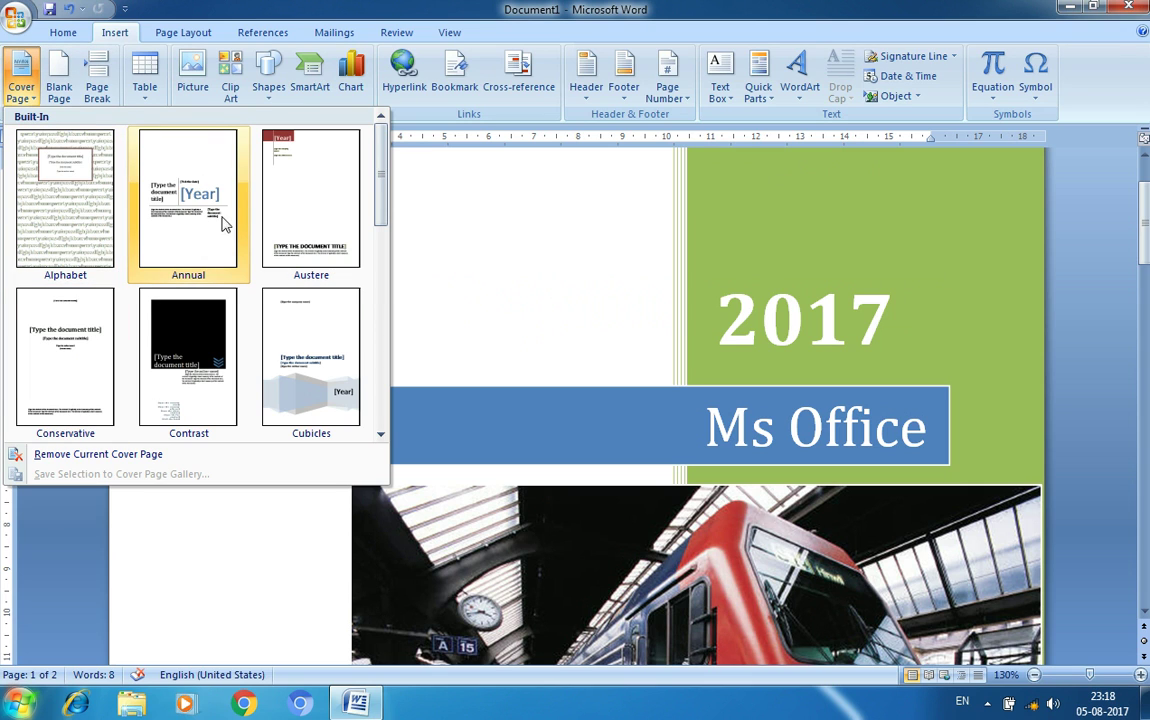
{"action": "left_click", "coordinate": [567, 341]}
{"action": "scroll", "coordinate": [470, 407], "scroll_direction": "down", "scroll_amount": 10}
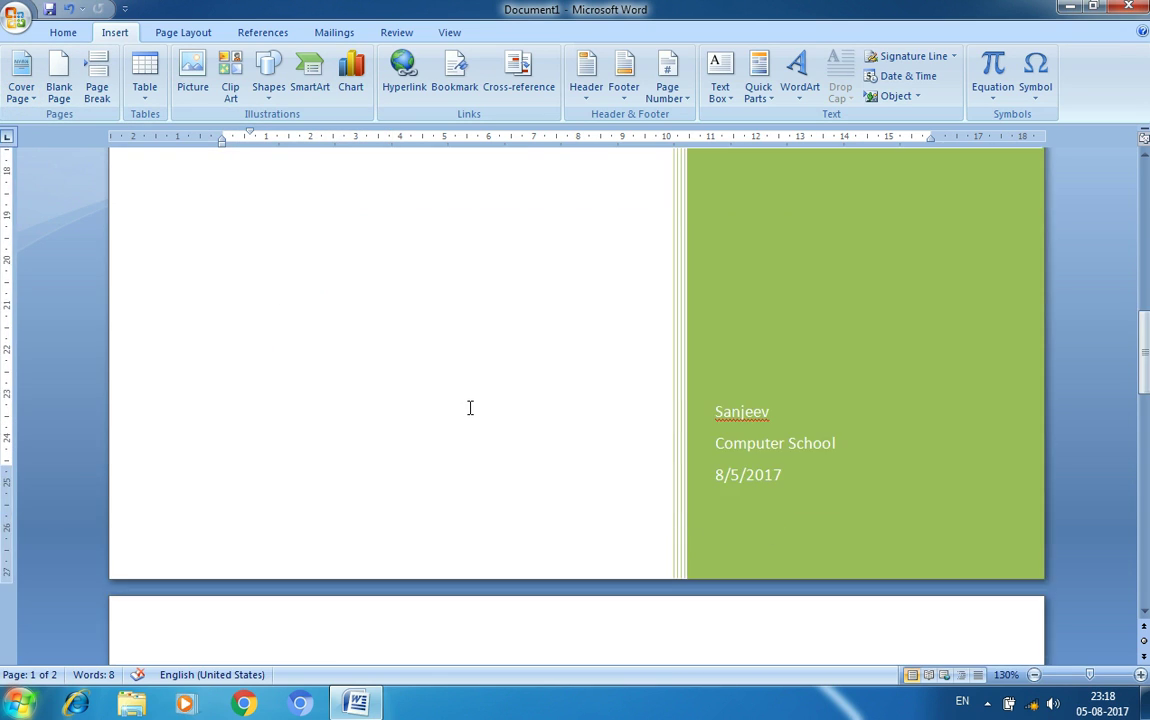
{"action": "scroll", "coordinate": [470, 407], "scroll_direction": "down", "scroll_amount": 3}
{"action": "scroll", "coordinate": [557, 380], "scroll_direction": "down", "scroll_amount": 3}
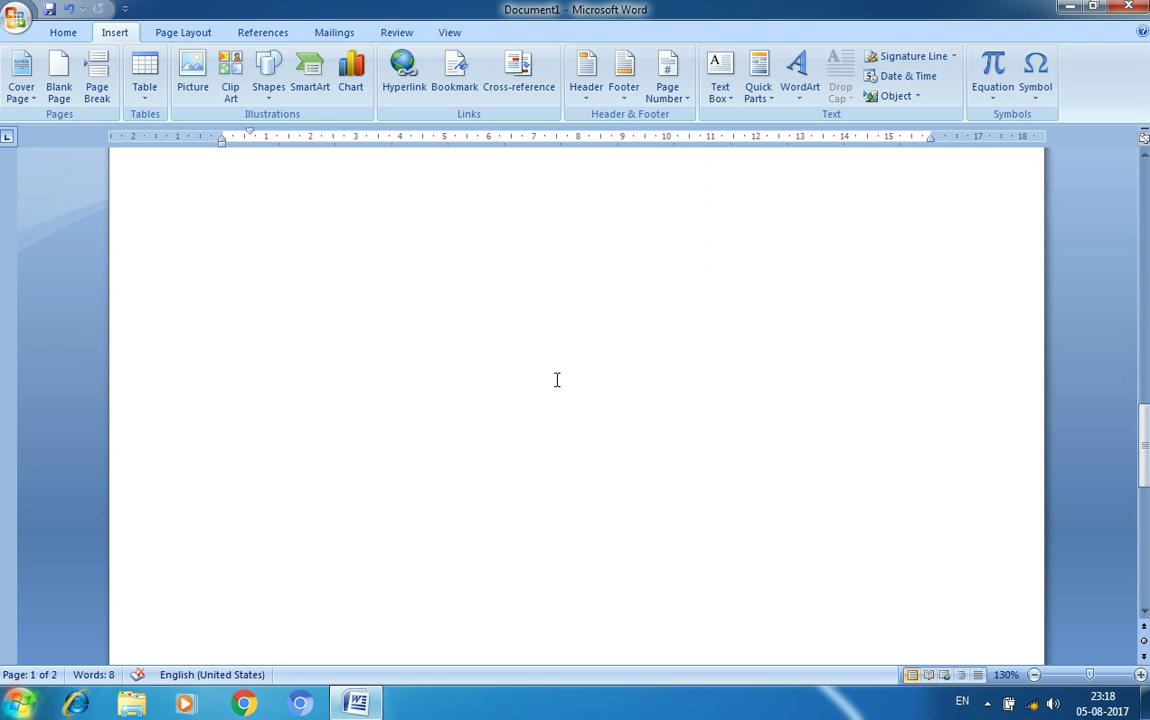